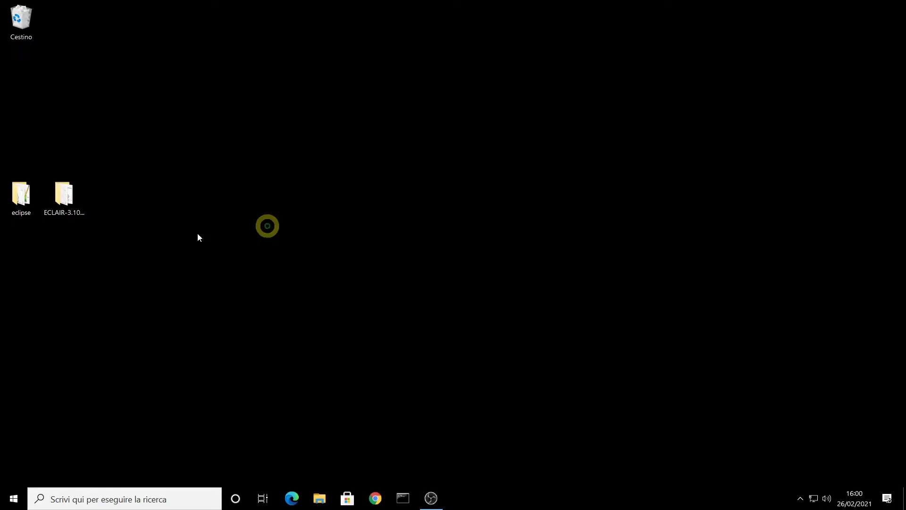
Open README.txt from the desktop's ECLAIR-3.10_demo_crc_Windows_GCC_Eclipse_CDT folder in Notepad++.
click(76, 201)
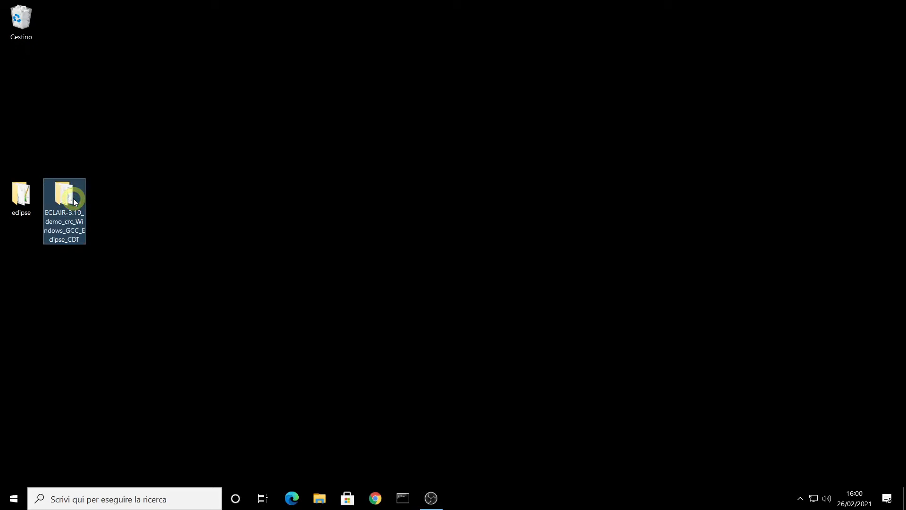
double_click(76, 202)
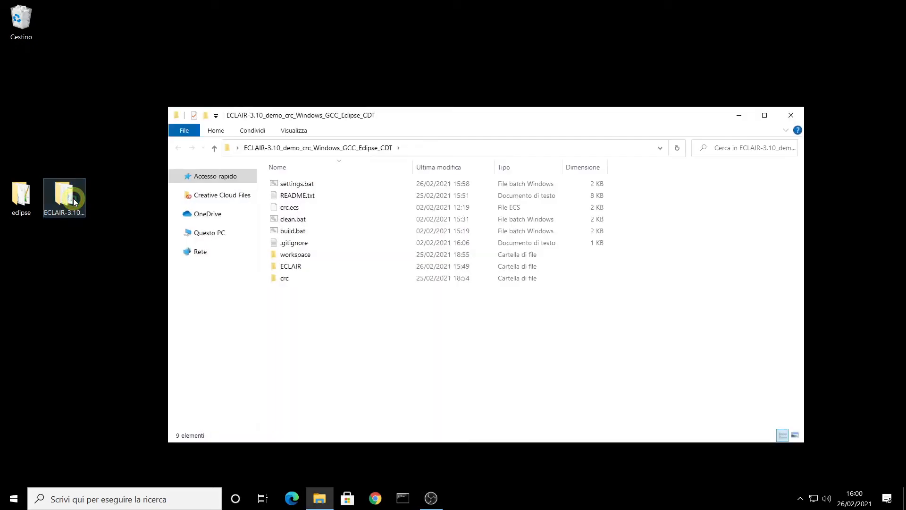
click(289, 198)
right_click(288, 195)
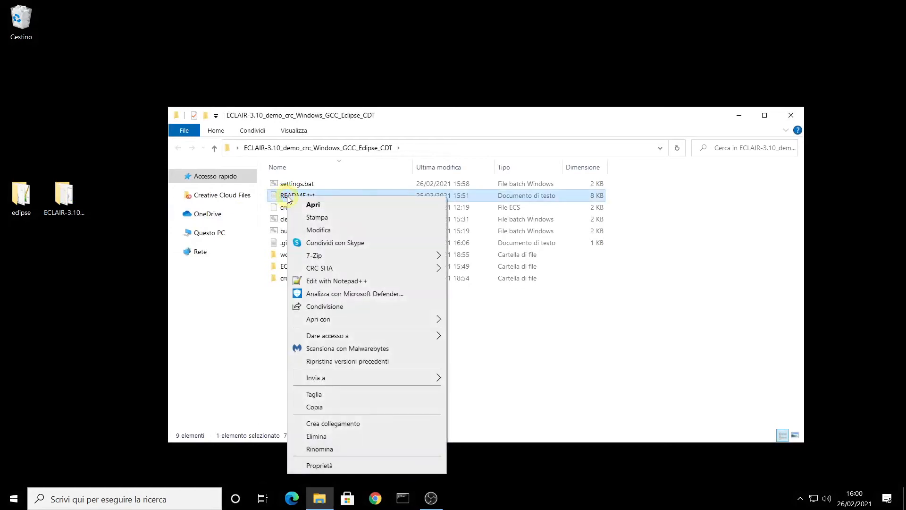
click(339, 281)
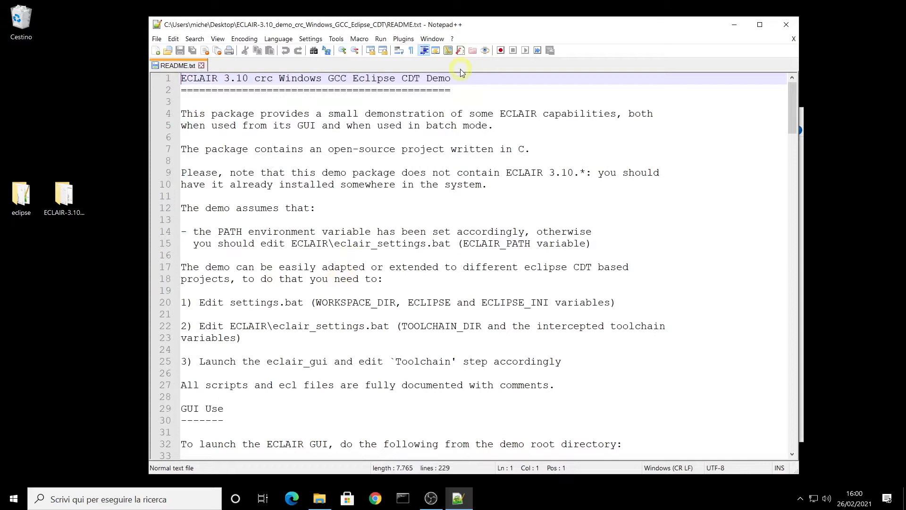
Highlight the README title and instruction 1 about editing settings.bat, and return to the demo folder.
drag(453, 77, 181, 78)
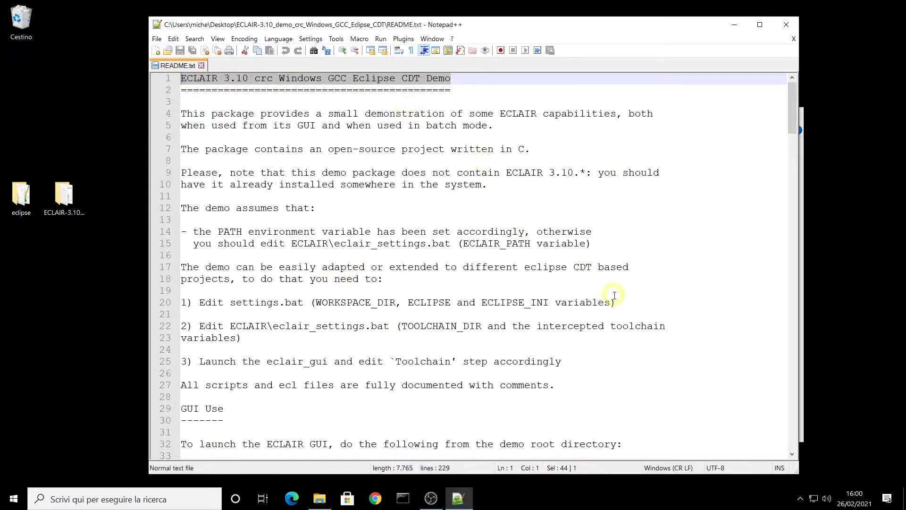
drag(616, 302, 183, 301)
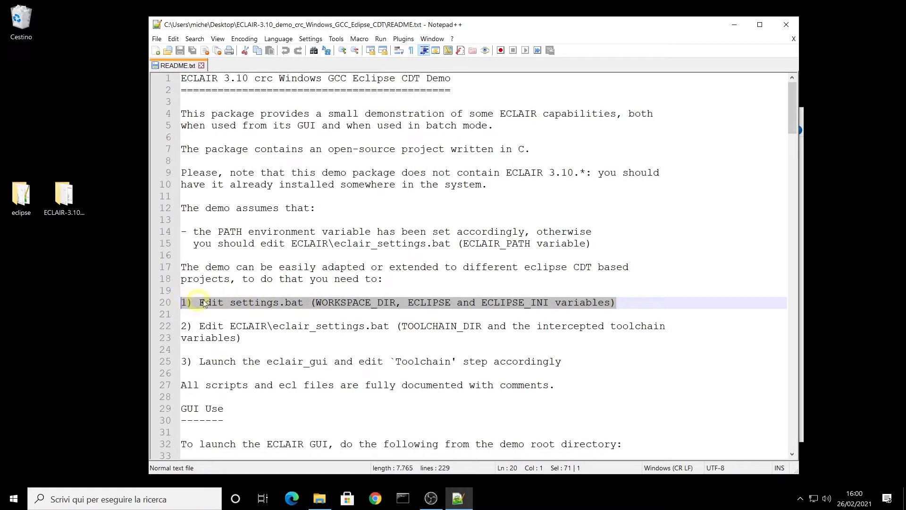
click(733, 26)
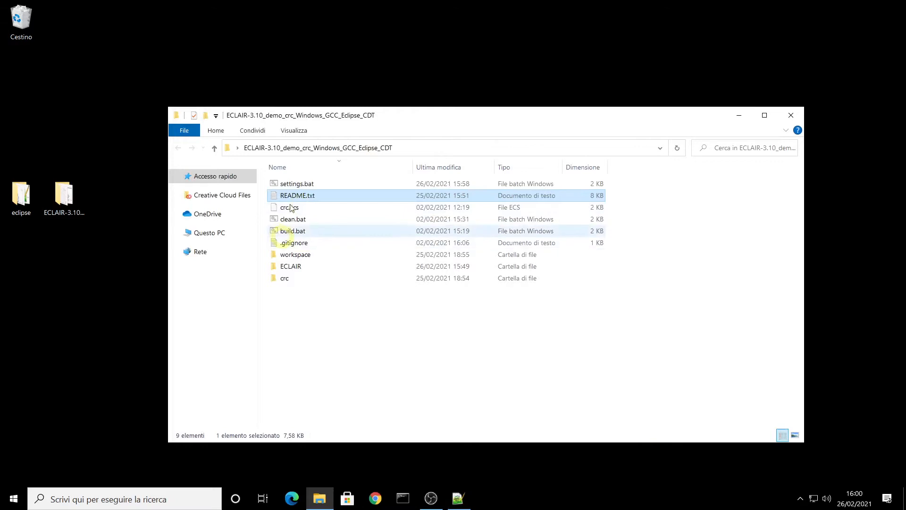
Open settings.bat from the demo folder in Notepad++ and select the lines defining the Eclipse executable and ini variables.
right_click(295, 185)
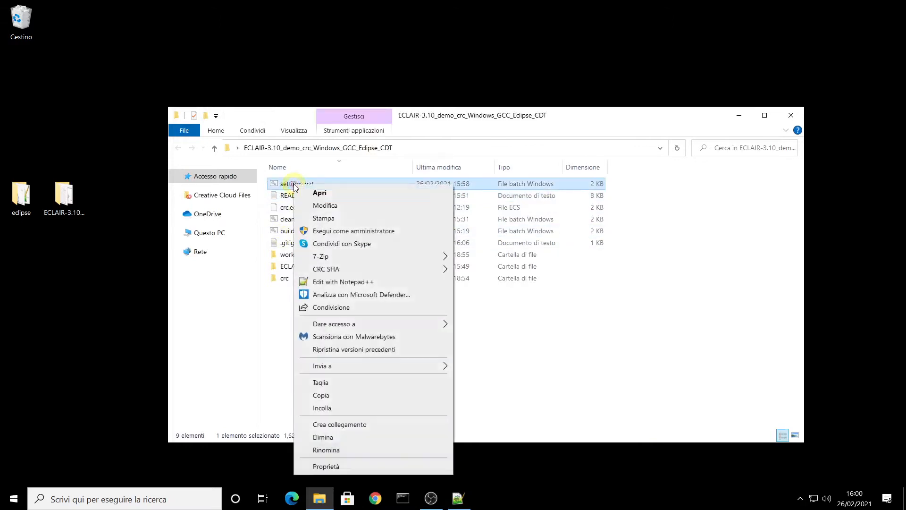
click(343, 283)
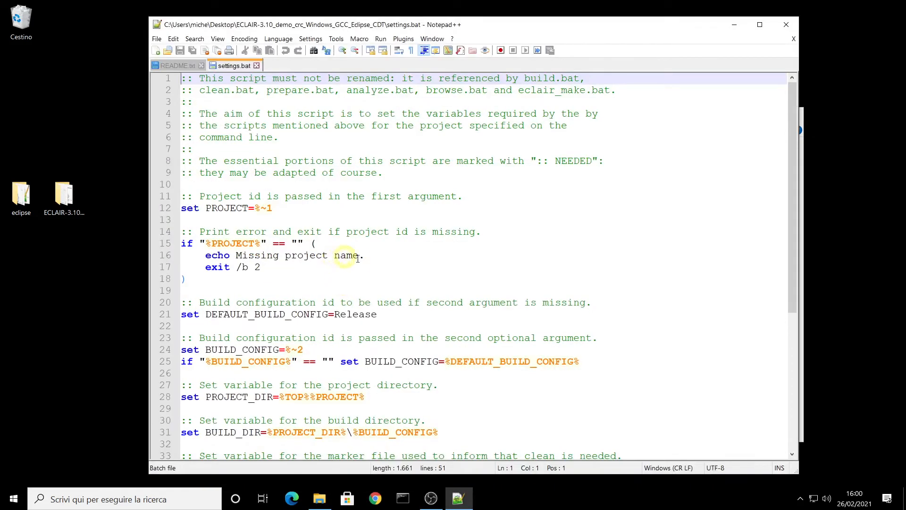
scroll(354, 260, down, 6)
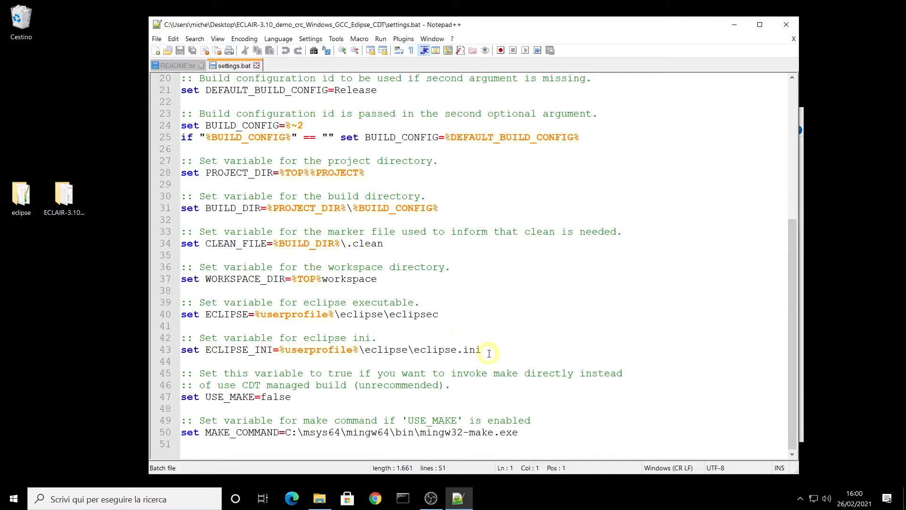
drag(481, 353, 181, 306)
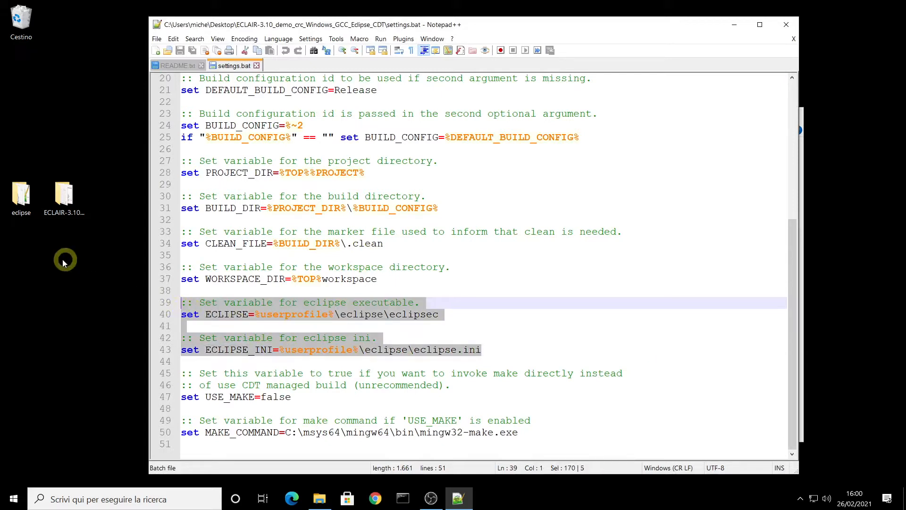
Locate eclipse.ini and eclipsec.exe in the desktop's eclipse folder, and return to settings.bat.
drag(35, 240, 16, 214)
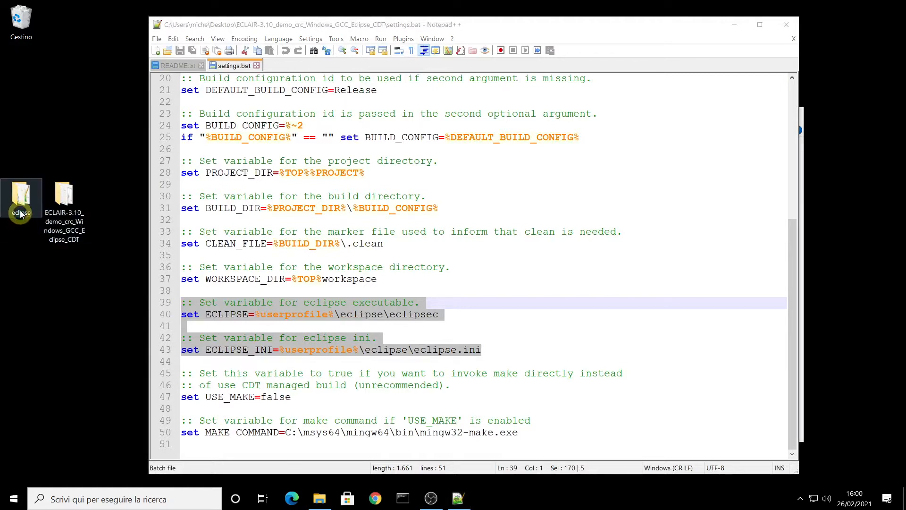
click(21, 214)
double_click(20, 213)
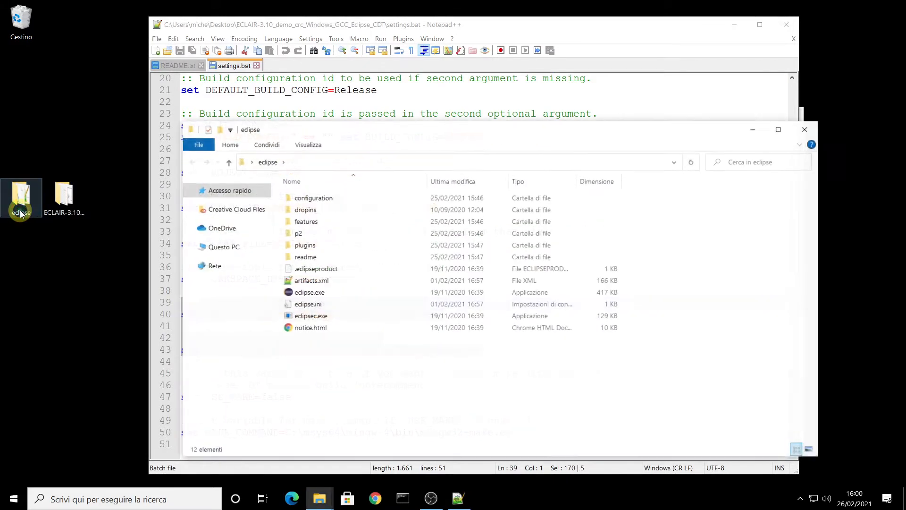
click(319, 310)
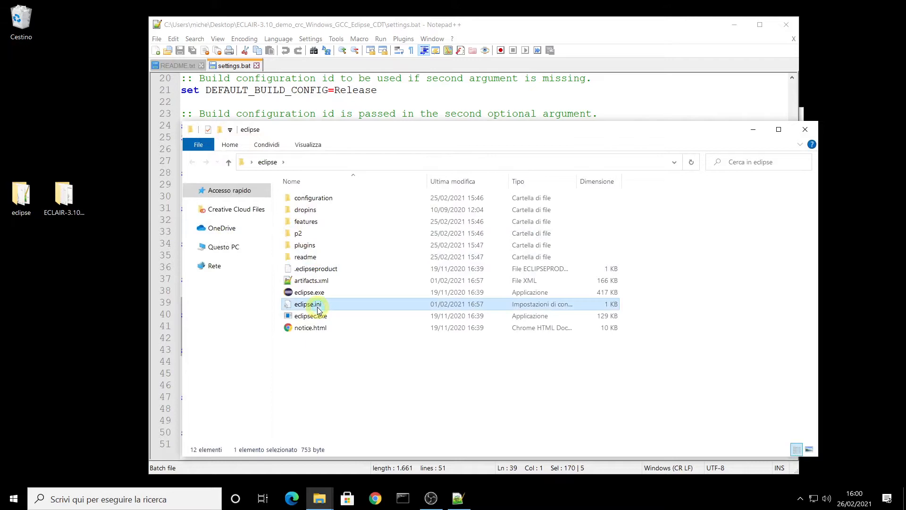
click(328, 317)
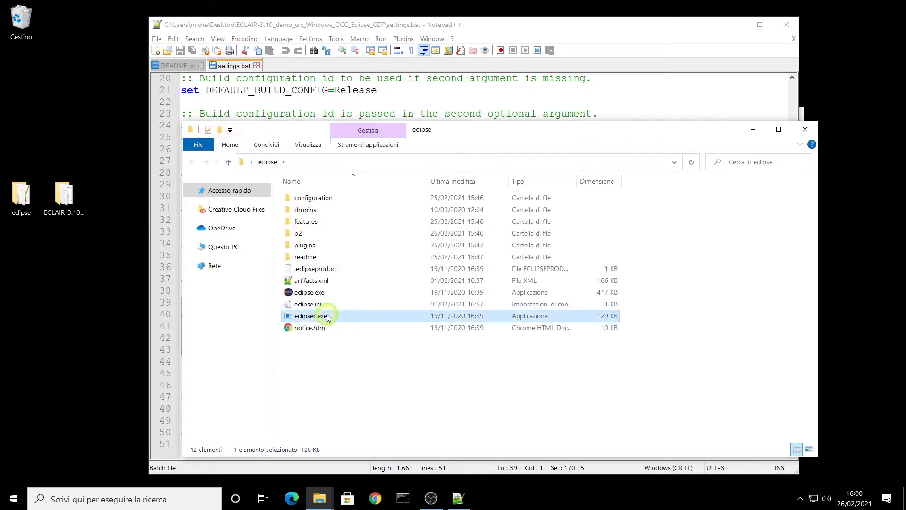
click(754, 130)
Set ECLIPSE to %userprofile%\Desktop\eclipse\eclipsec and ECLIPSE_INI to %userprofile%\Desktop\eclipse\eclipse.ini in settings.bat, and save the file.
click(341, 314)
text(Desktop\eclipse\eclipsec)
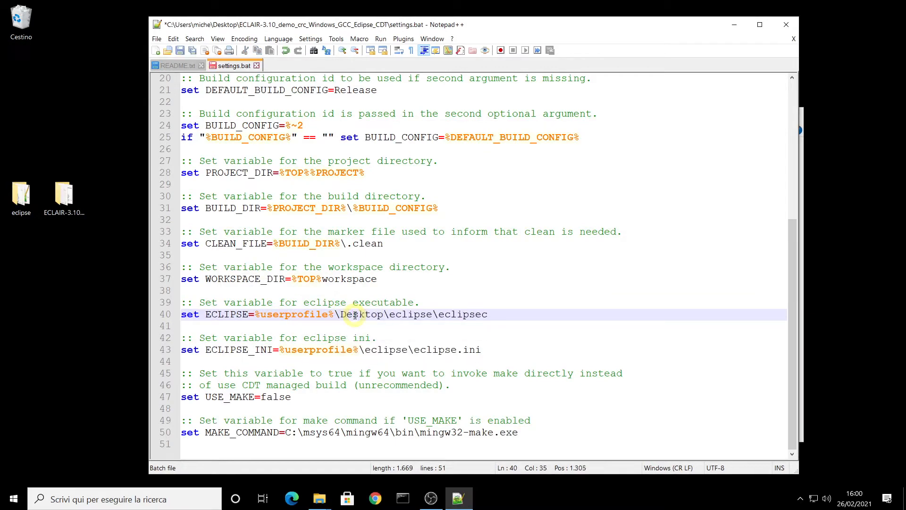
click(363, 350)
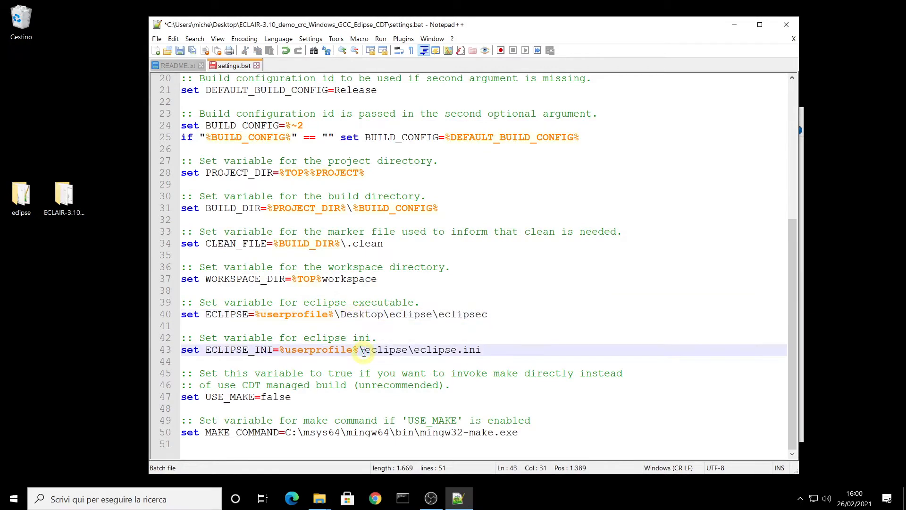
text(Desktop\)
click(372, 304)
key(ctrl+s)
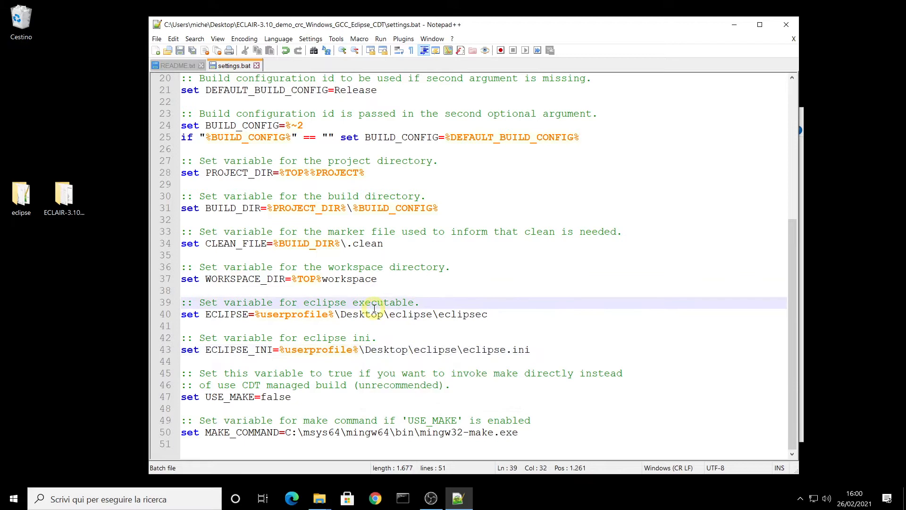
Highlight README instruction 2 about editing ECLAIR\eclair_settings.bat, and return to the demo folder.
click(175, 66)
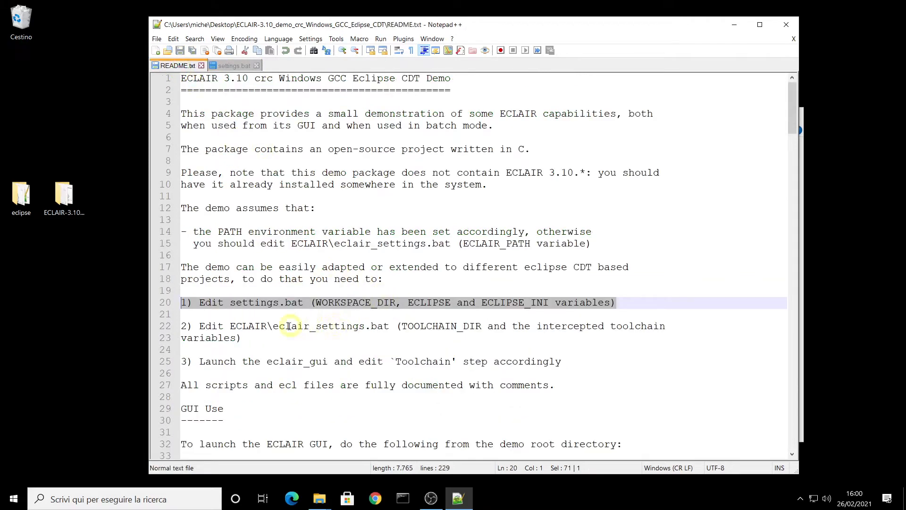
drag(251, 337, 180, 324)
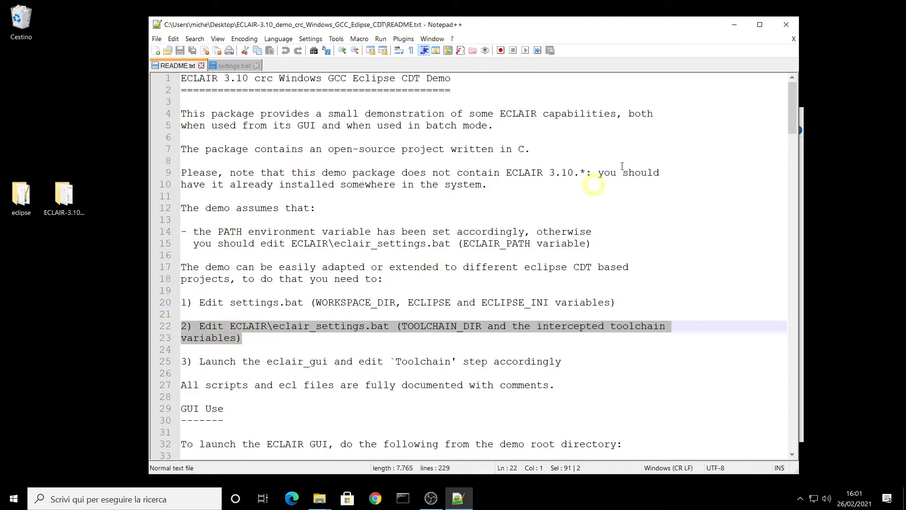
click(734, 24)
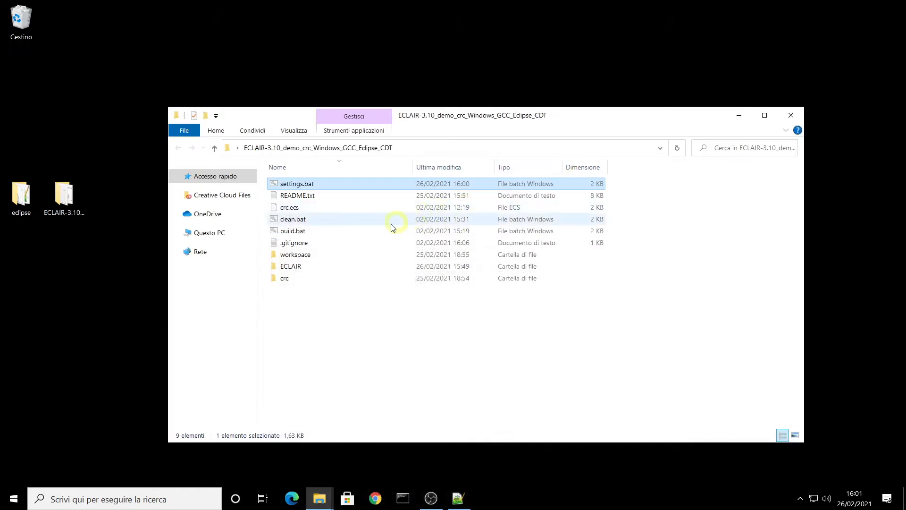
Open eclair_settings.bat from the ECLAIR subfolder in Notepad++ and highlight the TOOLCHAIN_DIR and compiler alias settings.
double_click(315, 267)
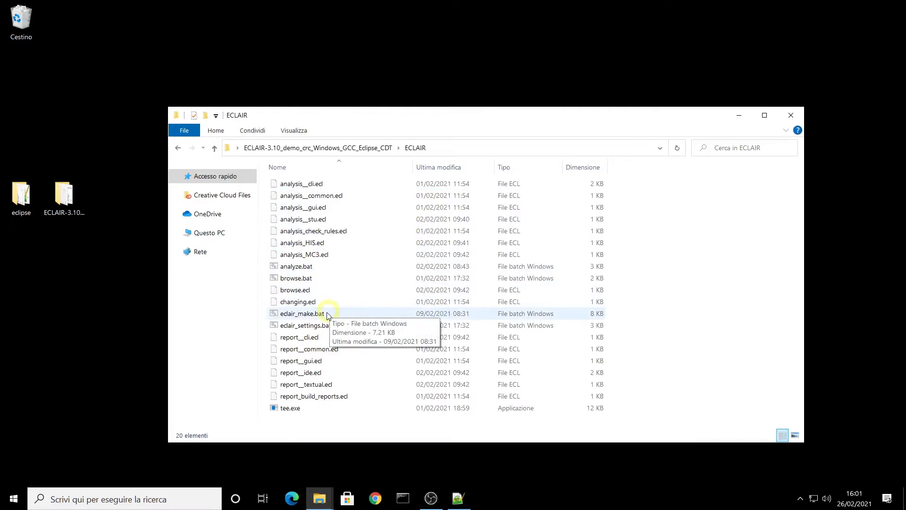
right_click(319, 326)
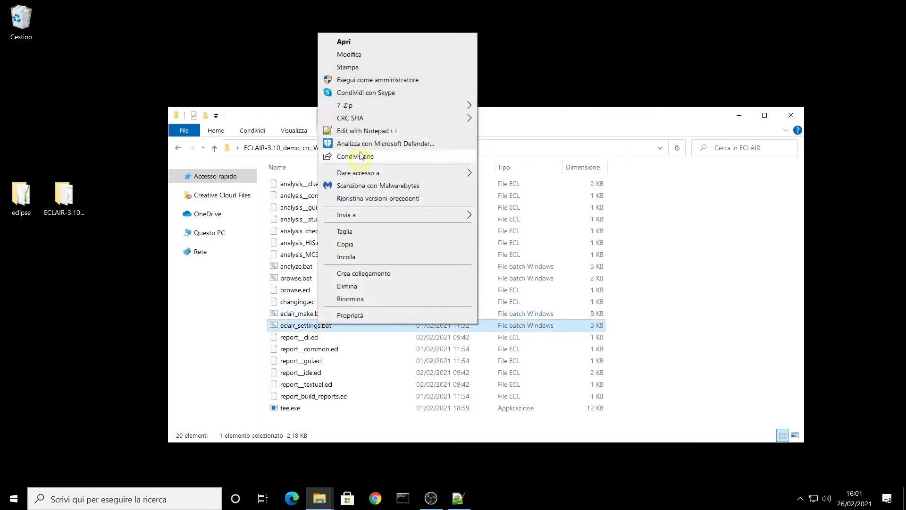
click(365, 133)
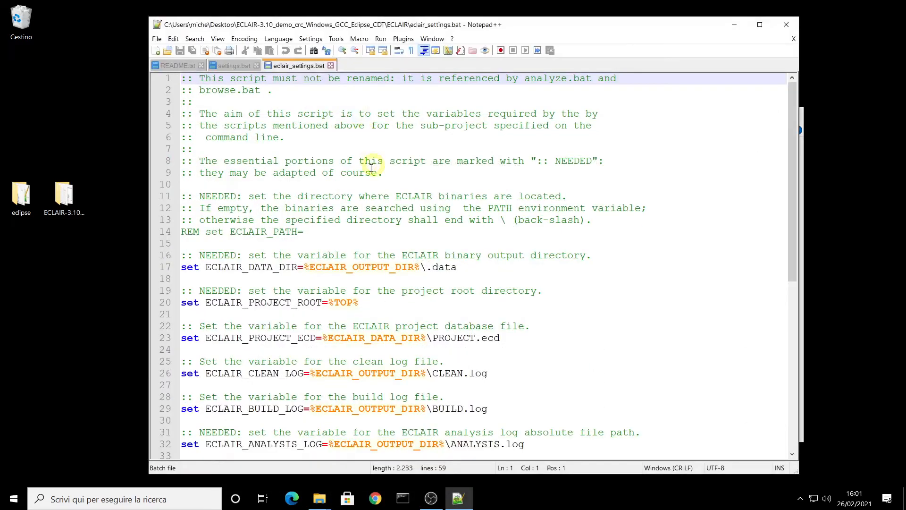
scroll(352, 207, down, 9)
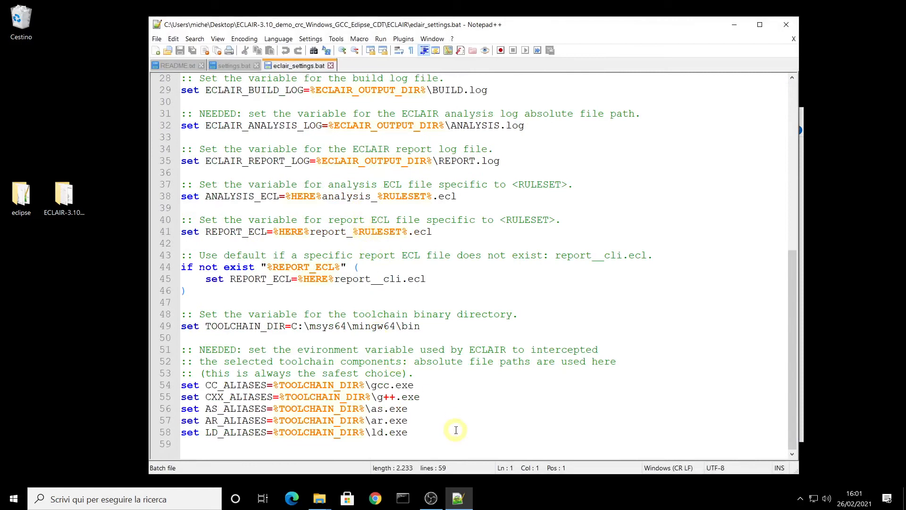
drag(456, 431, 166, 318)
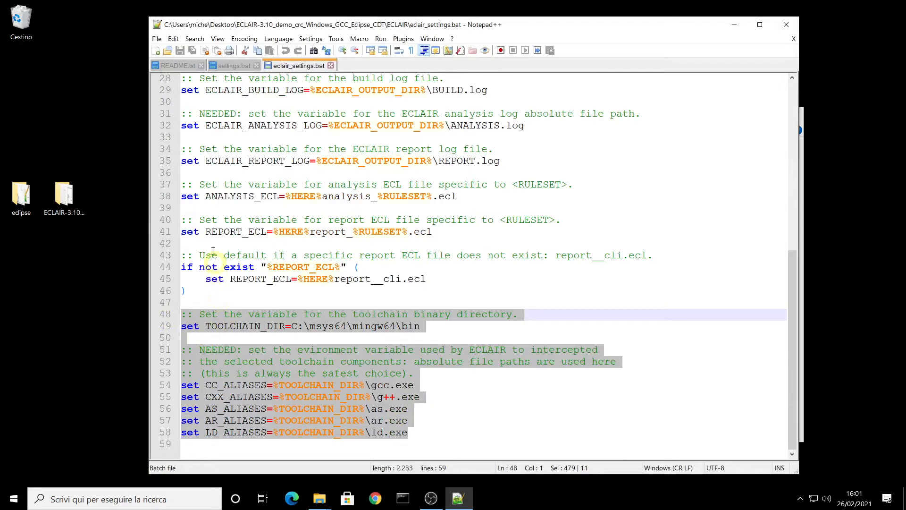
Review README instruction 3 on the Toolchain step and the IDE use instructions for opening the crc project.
click(179, 66)
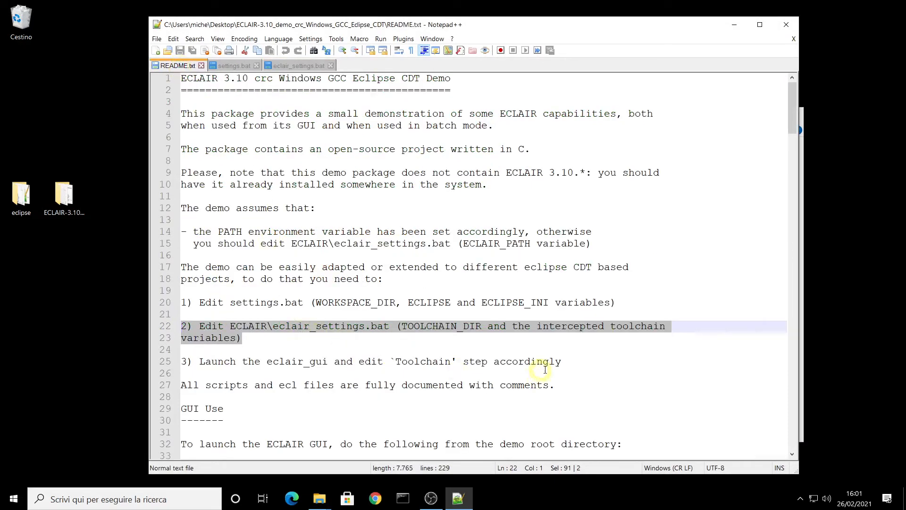
drag(564, 360, 179, 355)
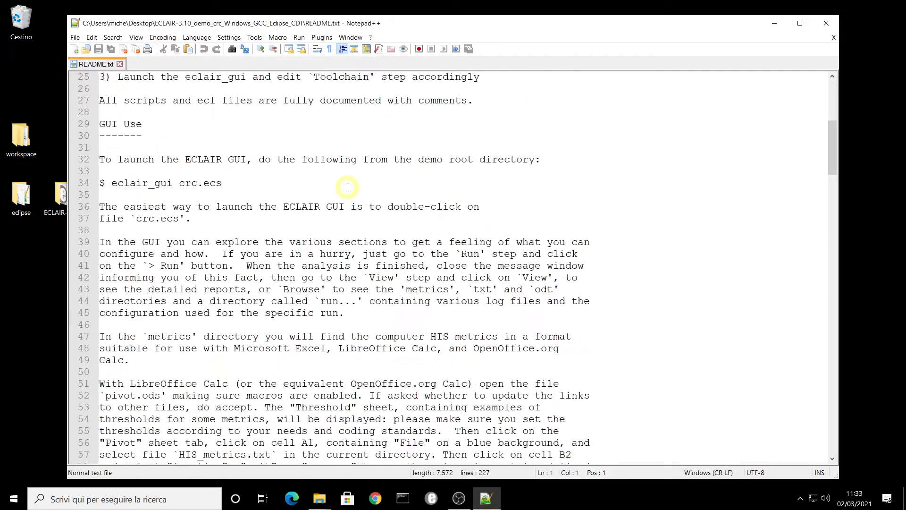
scroll(358, 191, down, 20)
scroll(357, 191, down, 4)
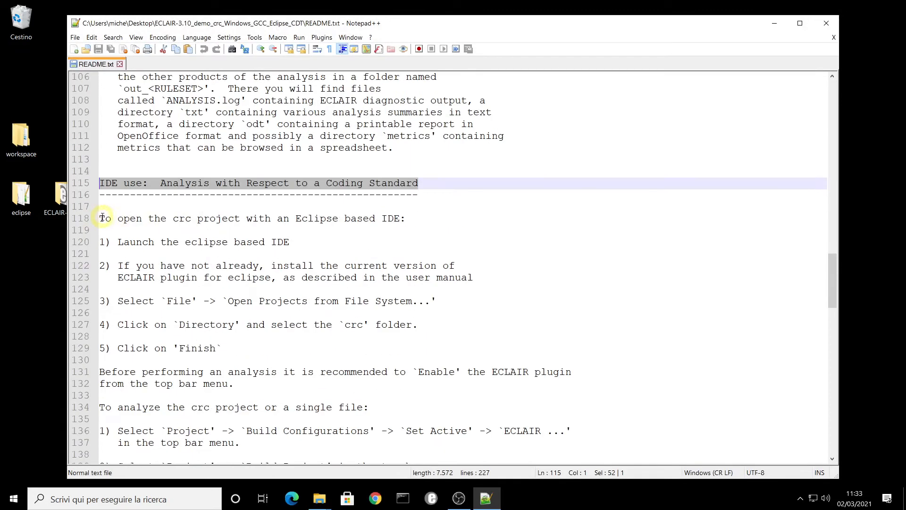
drag(100, 218, 453, 213)
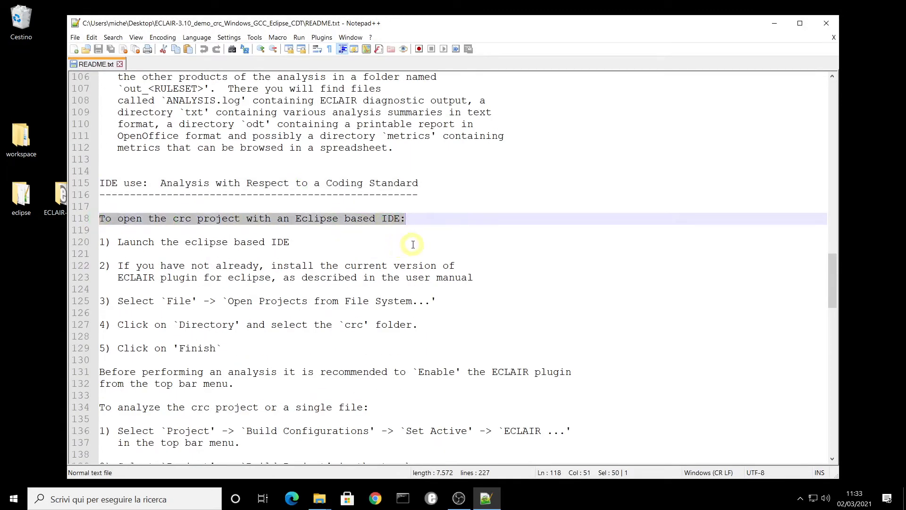
drag(118, 242, 362, 241)
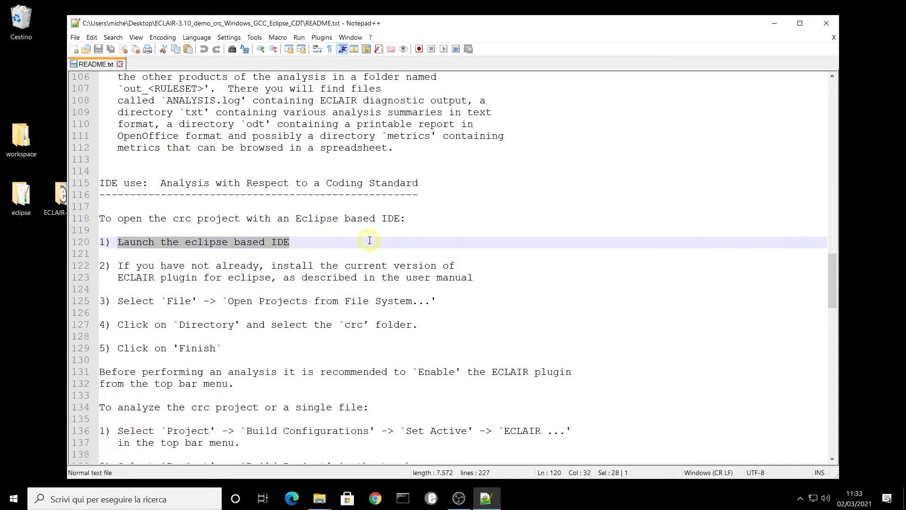
Put away the README and demo folder windows and start eclipse.exe from the desktop's eclipse folder.
click(775, 23)
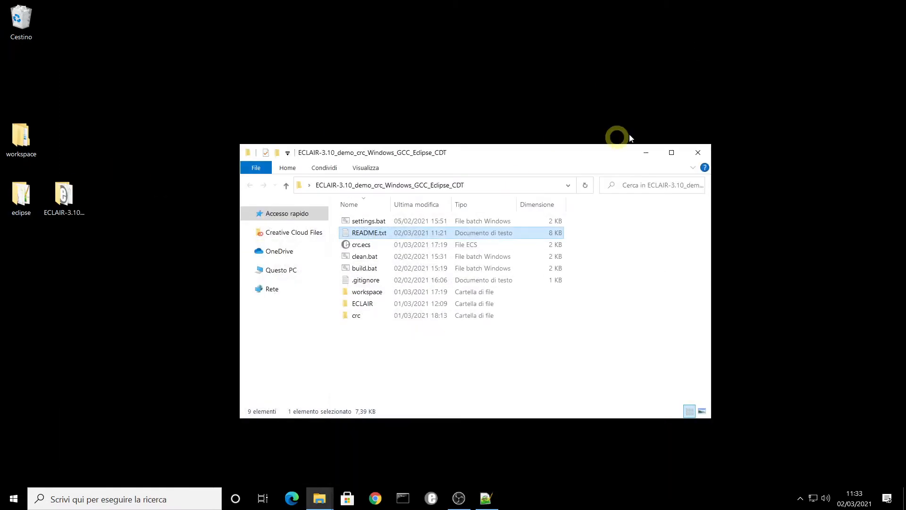
click(646, 152)
double_click(24, 207)
double_click(381, 330)
click(487, 262)
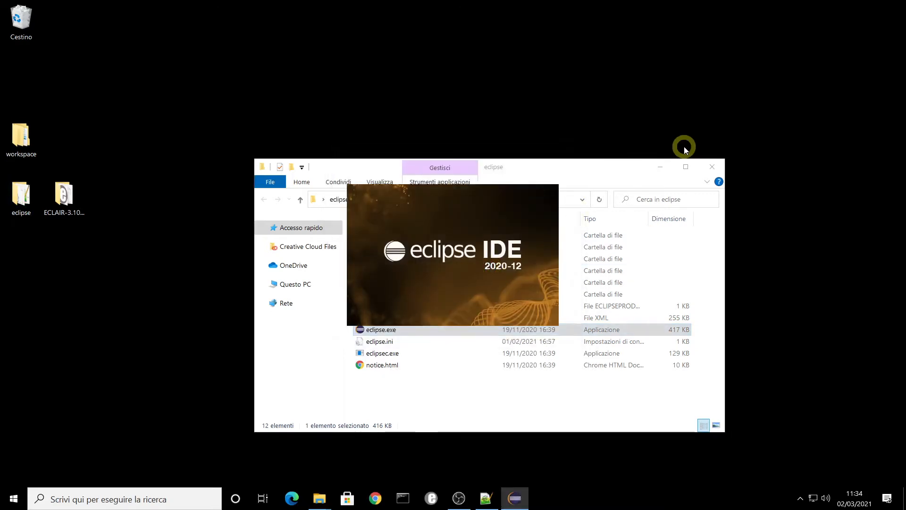
Minimize the eclipse folder window and launch Eclipse IDE with the Desktop\workspace directory as its workspace.
click(661, 166)
drag(446, 198, 383, 199)
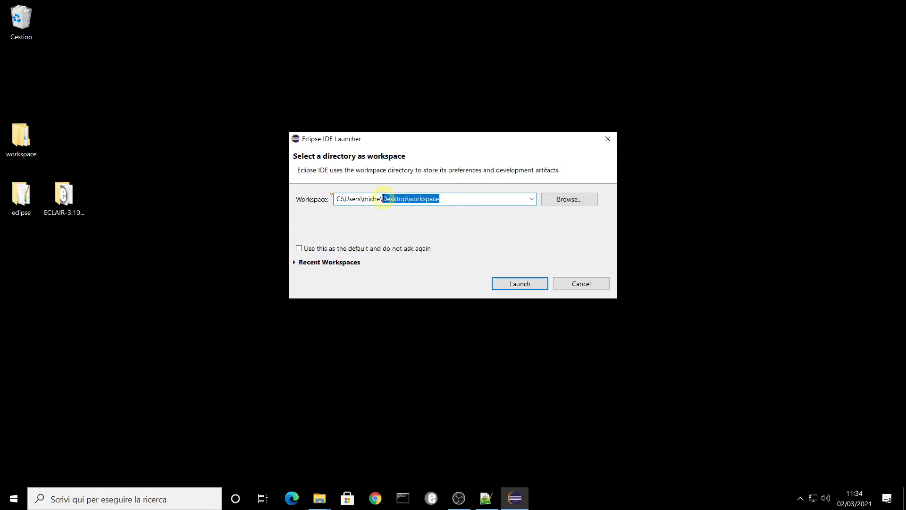
click(515, 283)
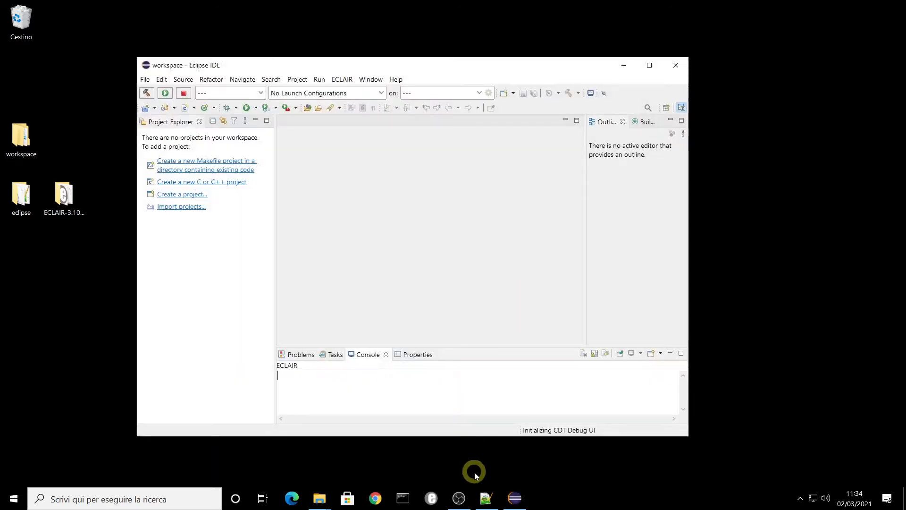
Review README instruction 2 on installing the ECLAIR plugin in Notepad++, and check Eclipse for the plugin's menu entries.
click(486, 497)
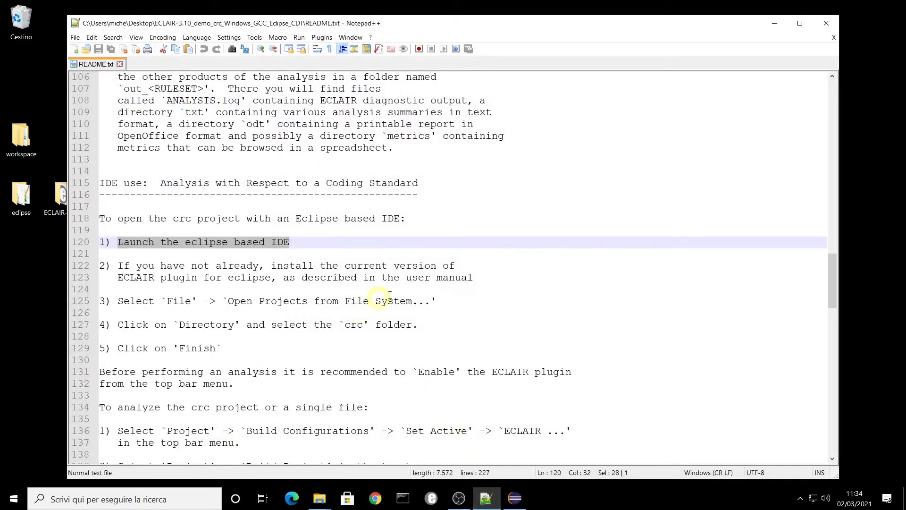
drag(474, 277, 99, 265)
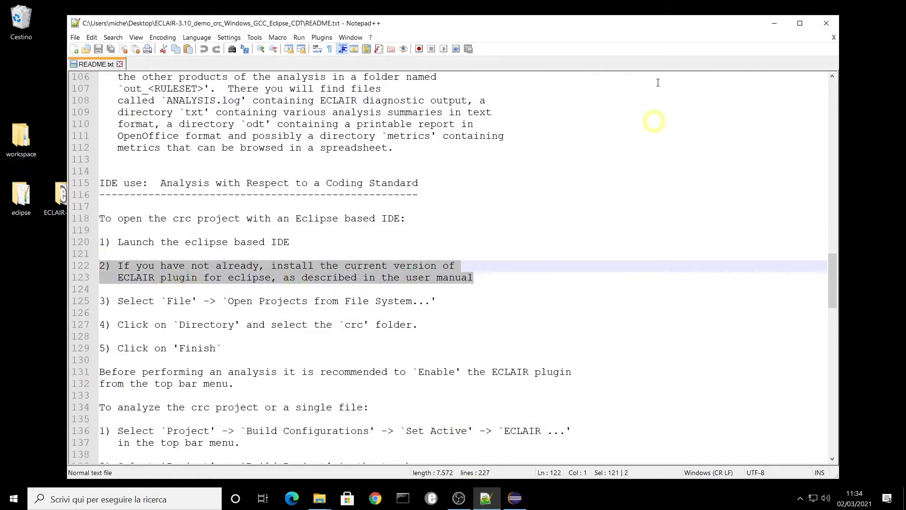
click(775, 24)
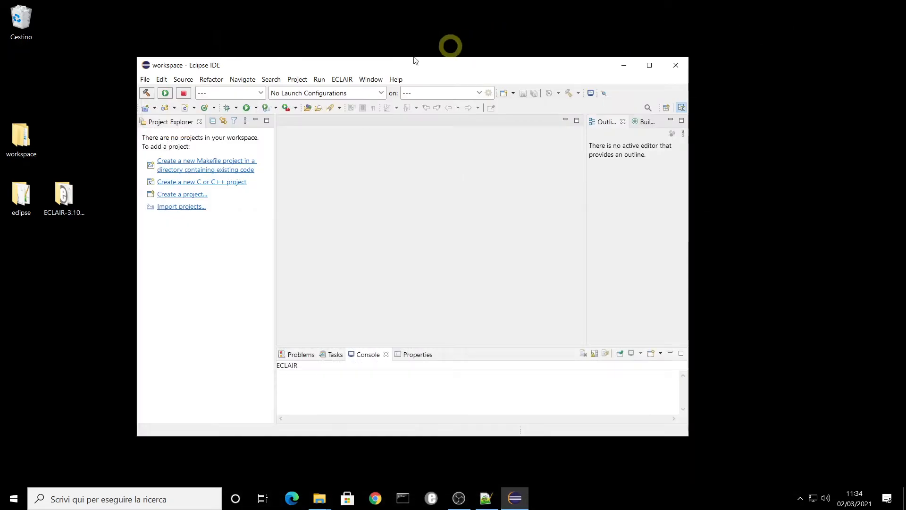
click(343, 79)
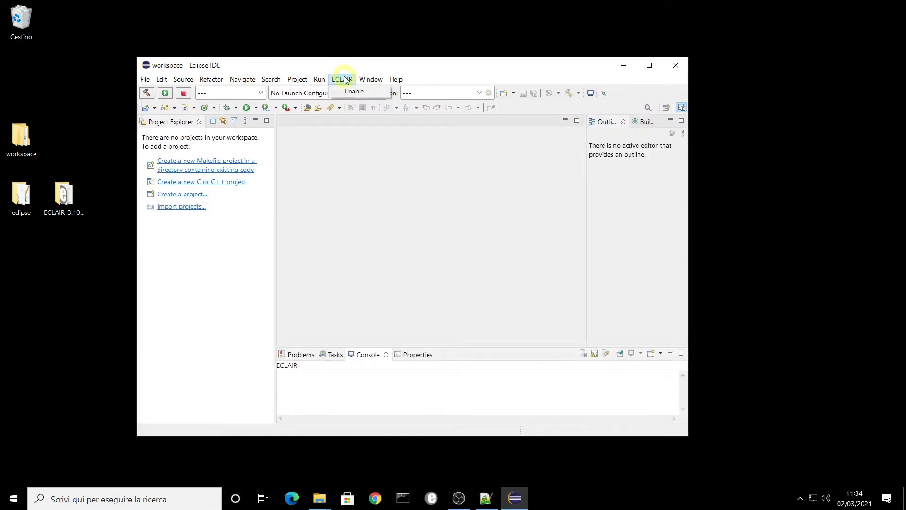
click(346, 80)
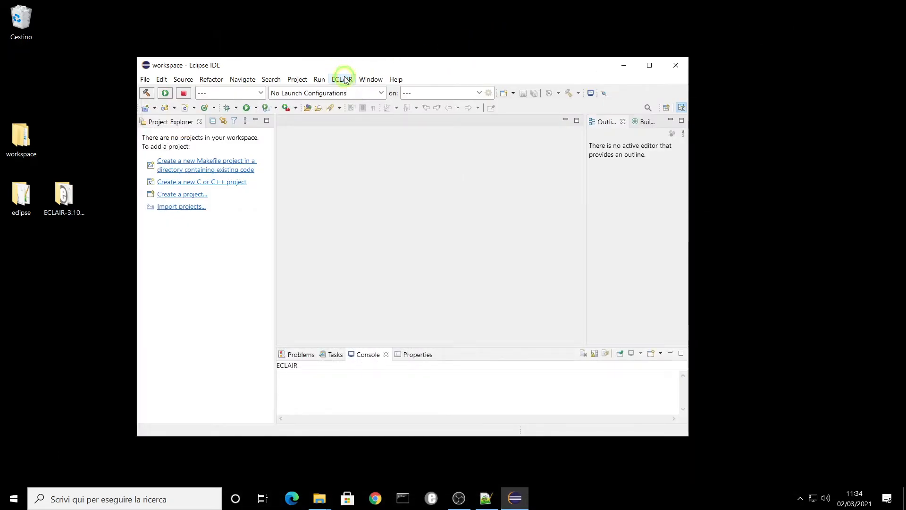
Highlight README instruction 3 and start opening projects from the file system in Eclipse.
key(alt+Tab)
drag(109, 302, 446, 308)
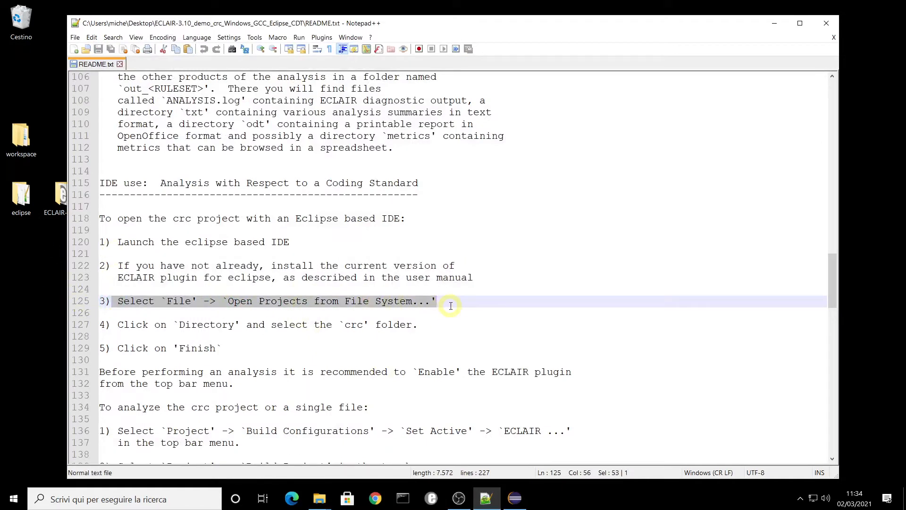
click(774, 23)
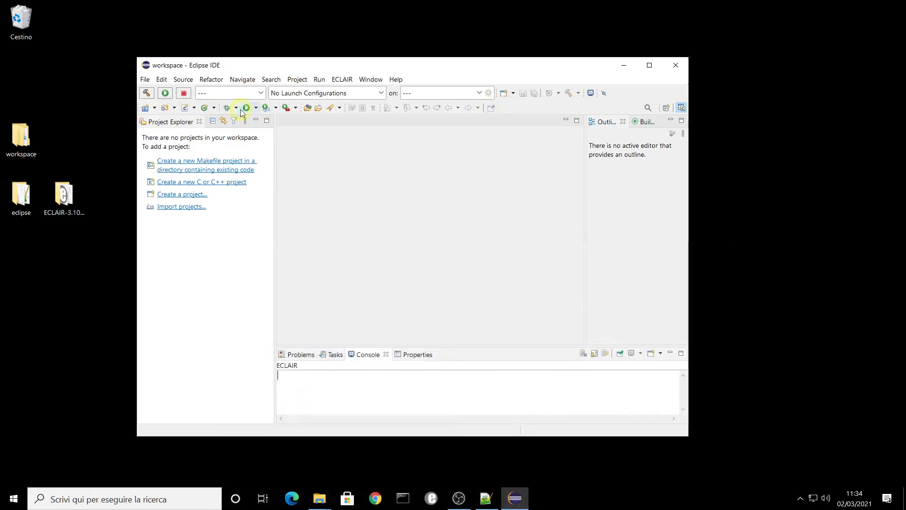
click(150, 79)
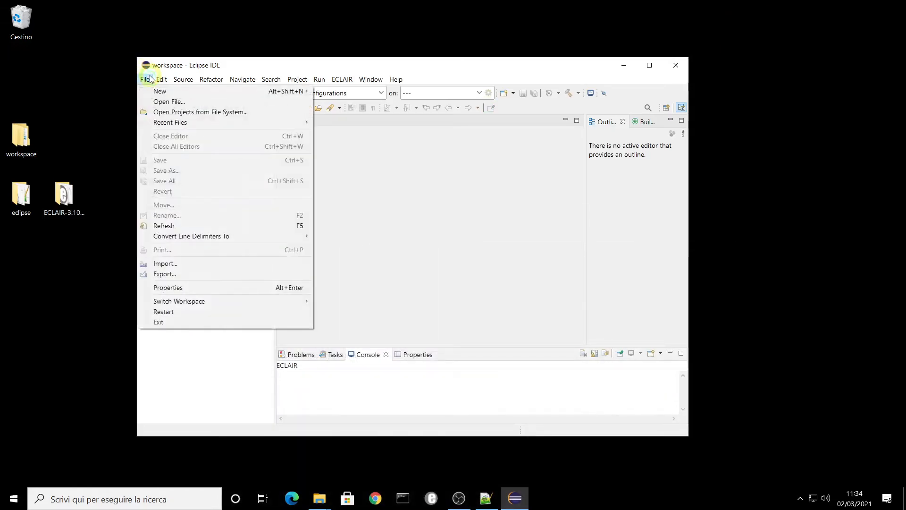
click(187, 113)
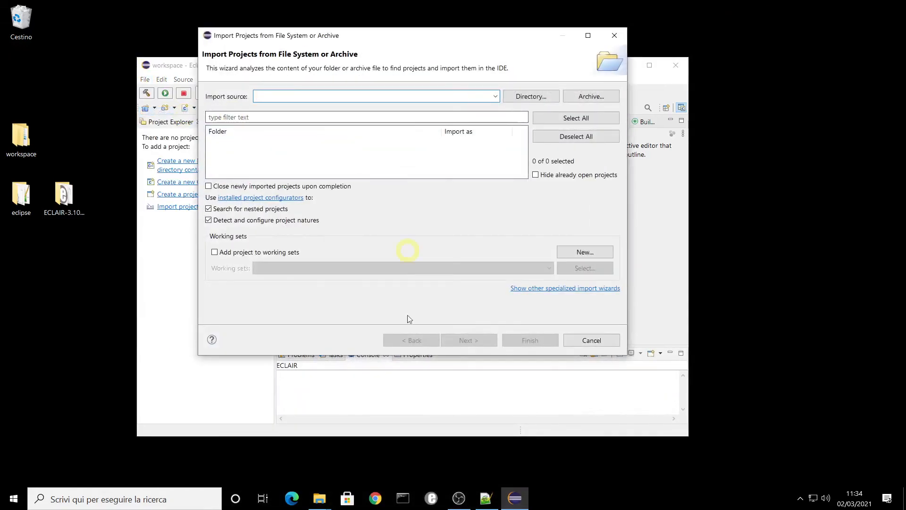
Follow README instruction 4 and set the crc folder inside ECLAIR-3.10_demo_crc_Windows_GCC_Eclipse_CDT as the import source directory.
click(486, 498)
drag(117, 324, 428, 326)
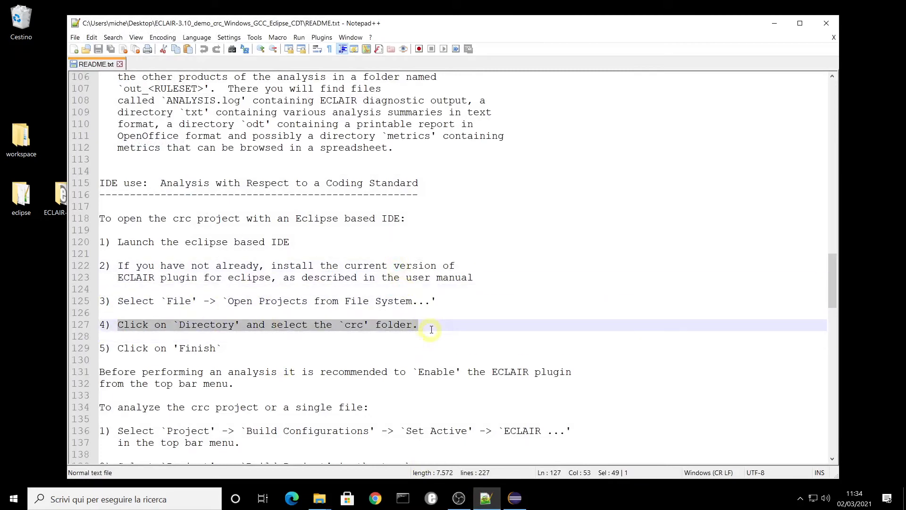
click(774, 23)
click(540, 95)
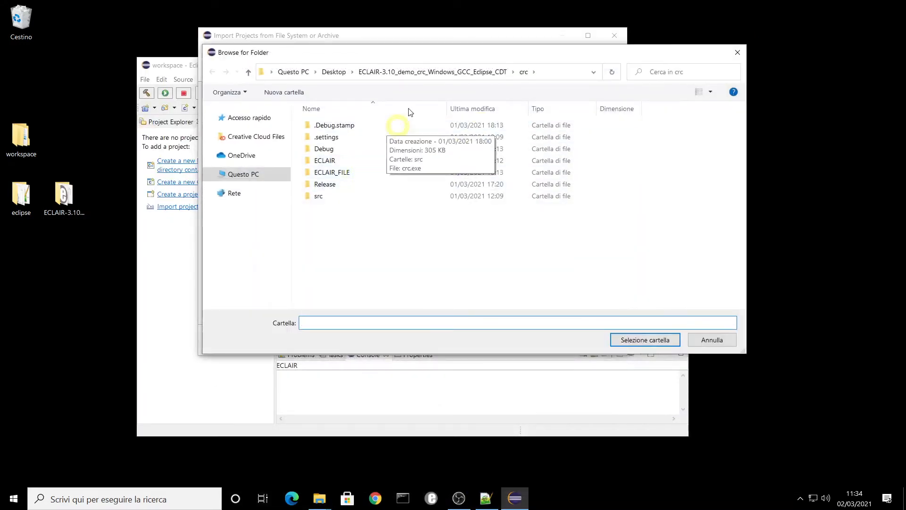
click(419, 74)
click(340, 127)
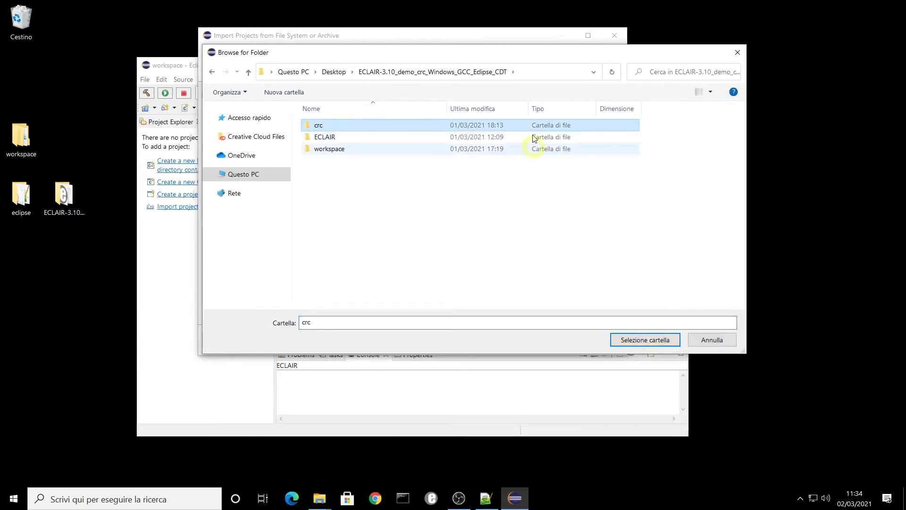
click(640, 344)
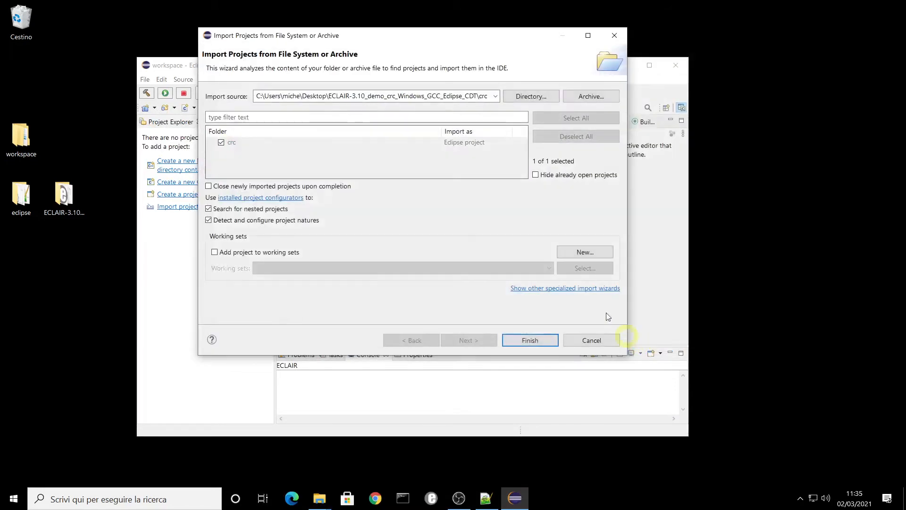
Highlight README instruction 5, finish importing the crc project, and select it in the project list.
click(486, 498)
drag(222, 348, 112, 348)
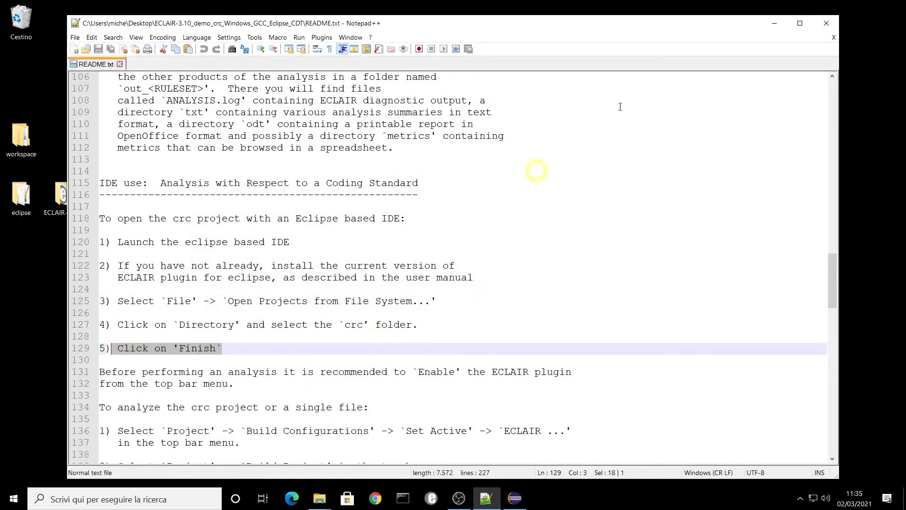
click(775, 23)
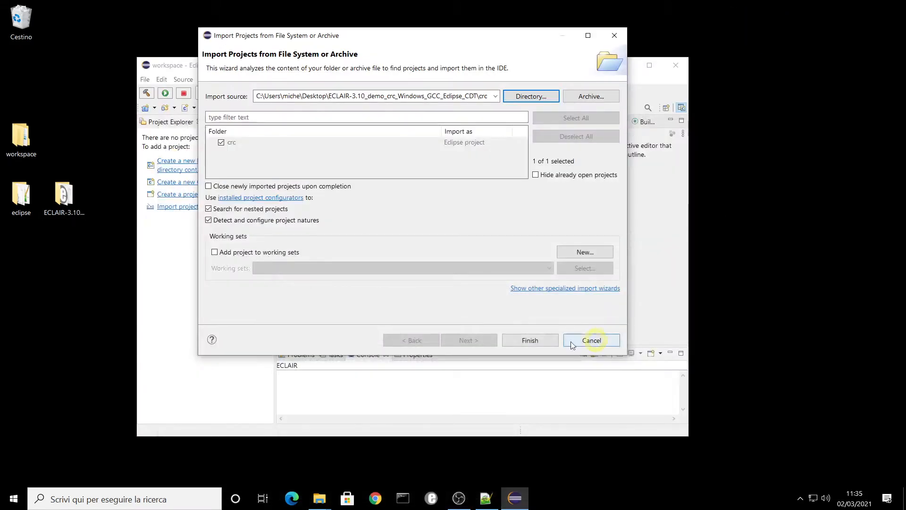
click(543, 343)
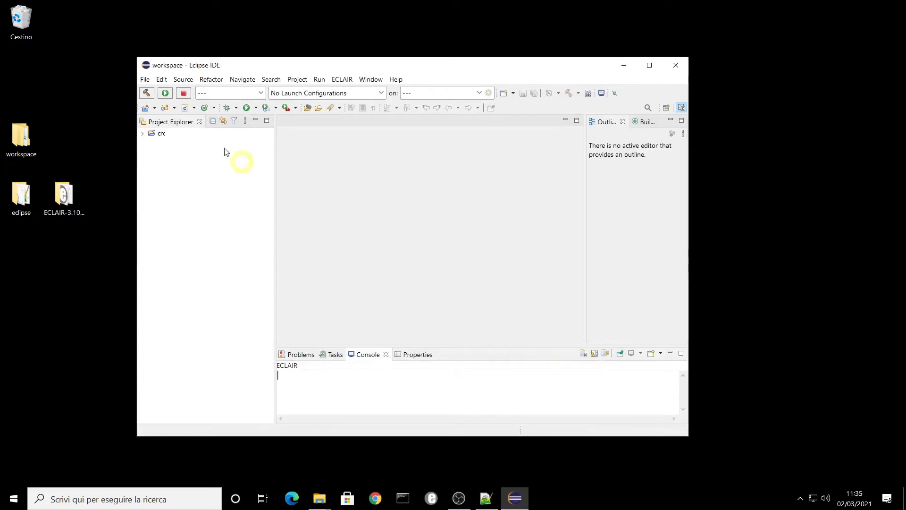
click(161, 135)
Enable the ECLAIR plugin in Eclipse as the README recommends, and check its client connection and available commands.
click(486, 498)
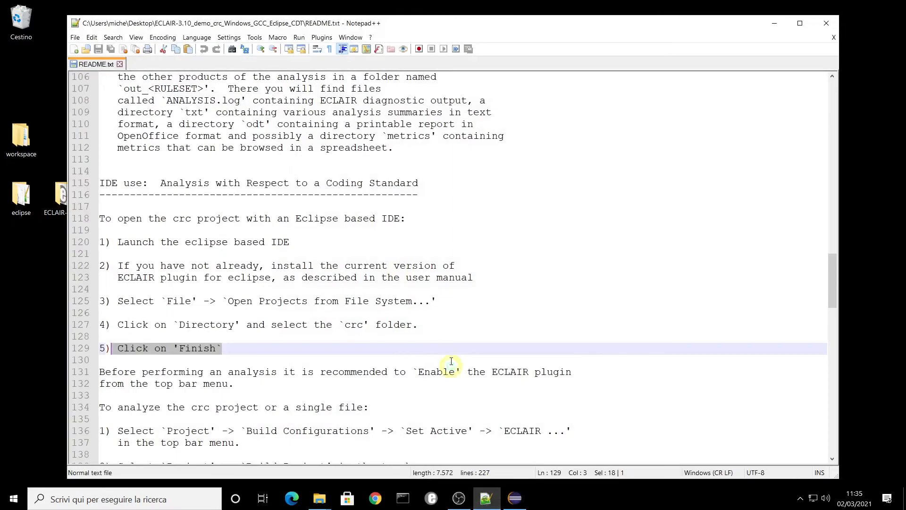
scroll(362, 304, down, 2)
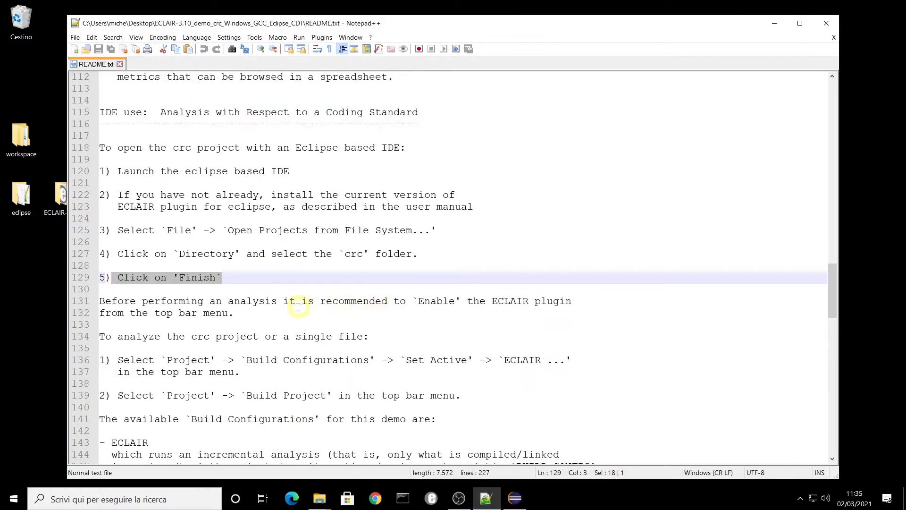
drag(245, 312, 100, 301)
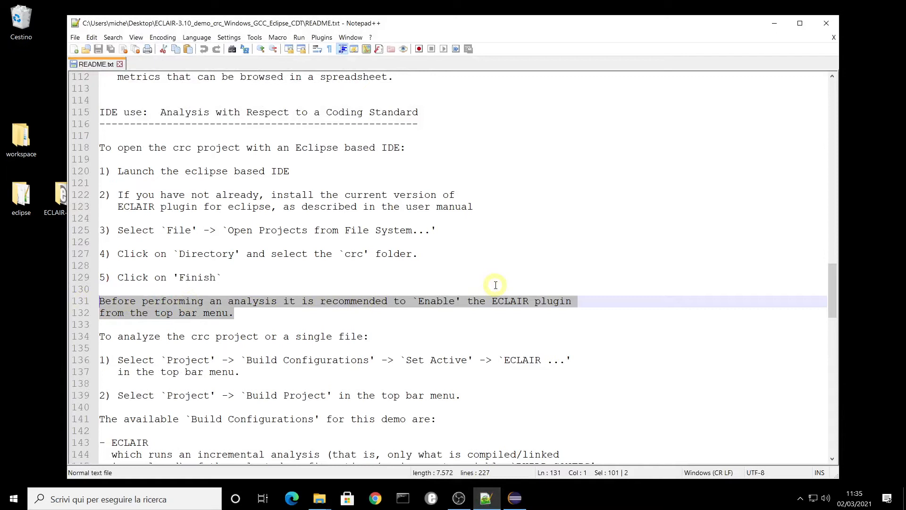
click(770, 28)
click(342, 80)
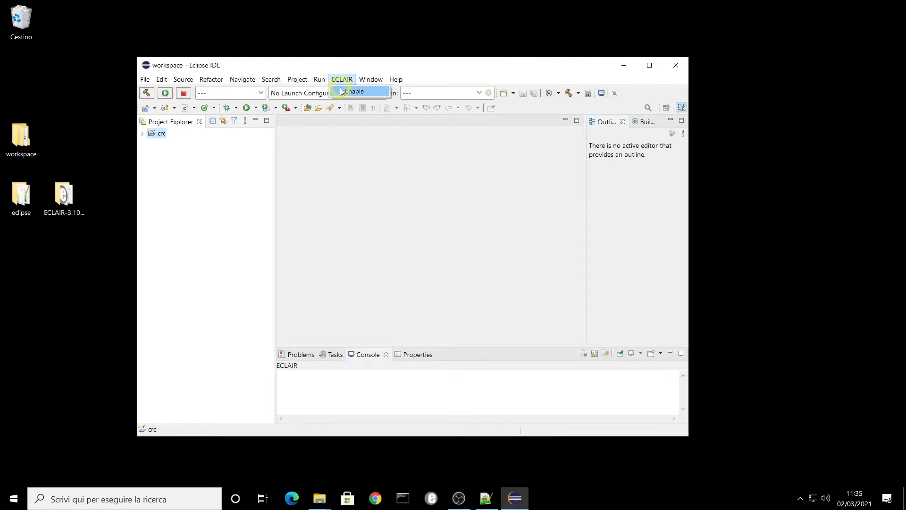
click(353, 91)
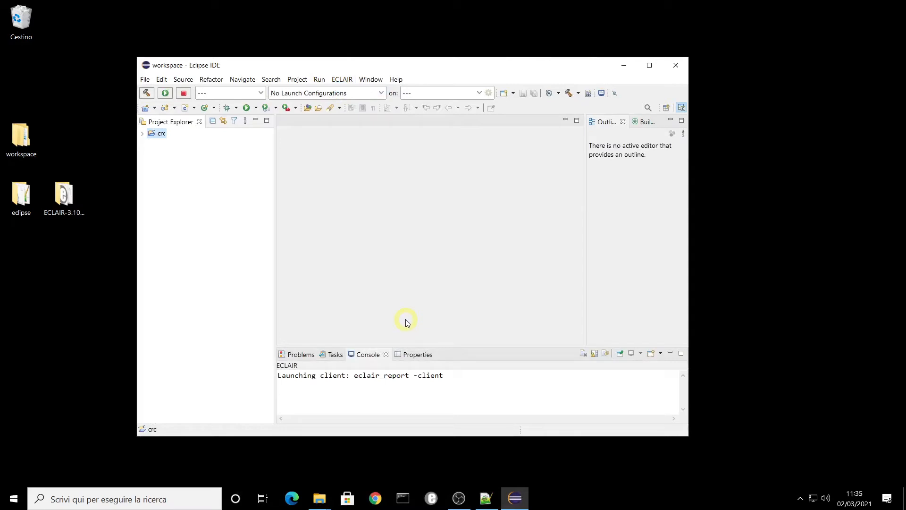
click(370, 357)
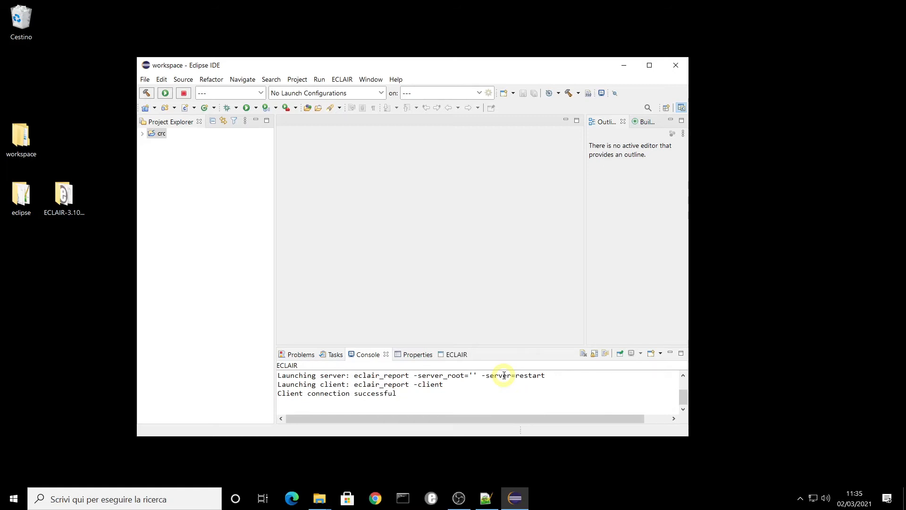
drag(396, 393, 278, 393)
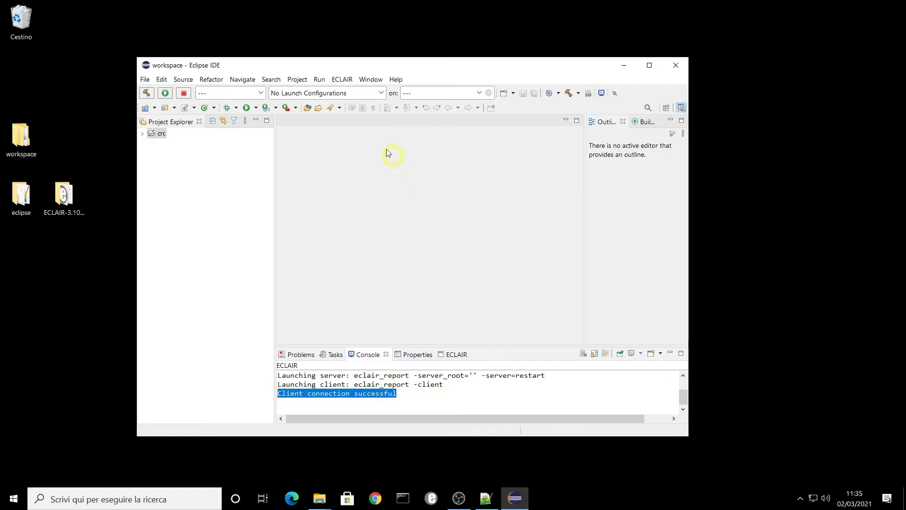
click(341, 80)
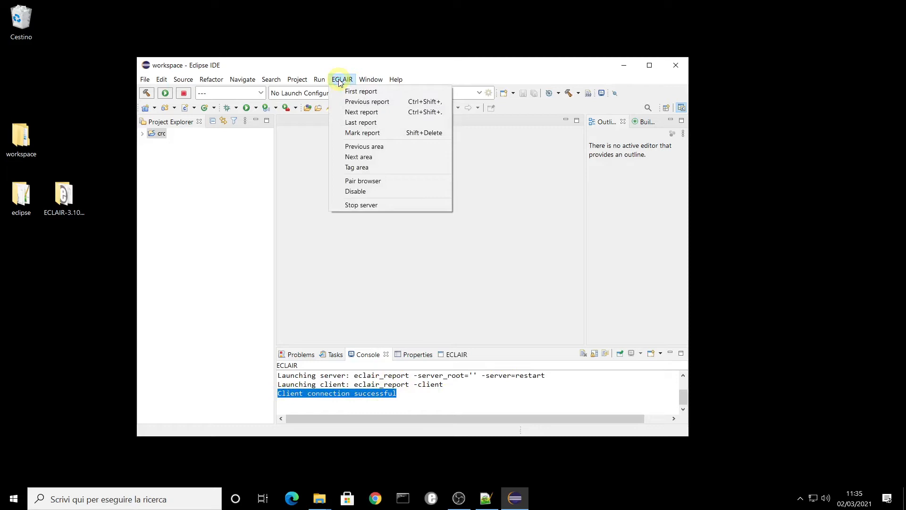
Review the README's analysis instructions and set ECLAIR (Incremental analysis) as the active build configuration in Eclipse.
click(486, 497)
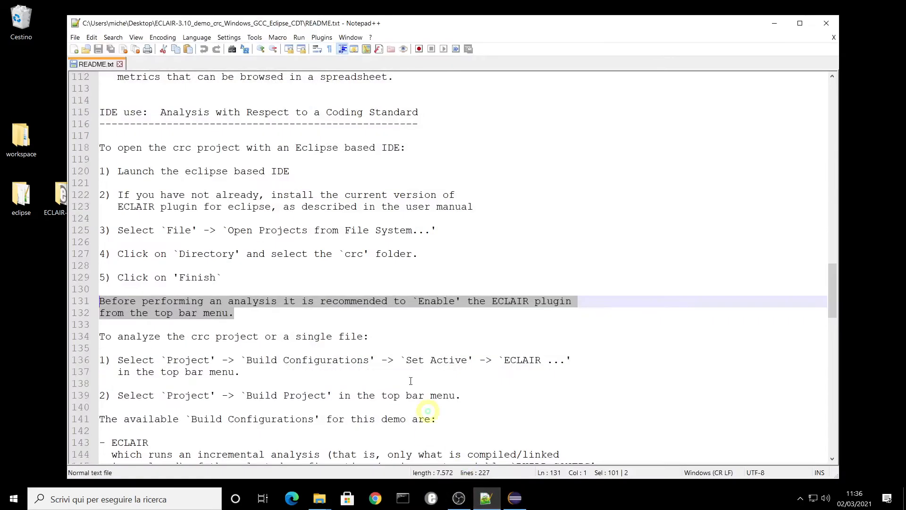
scroll(344, 286, down, 1)
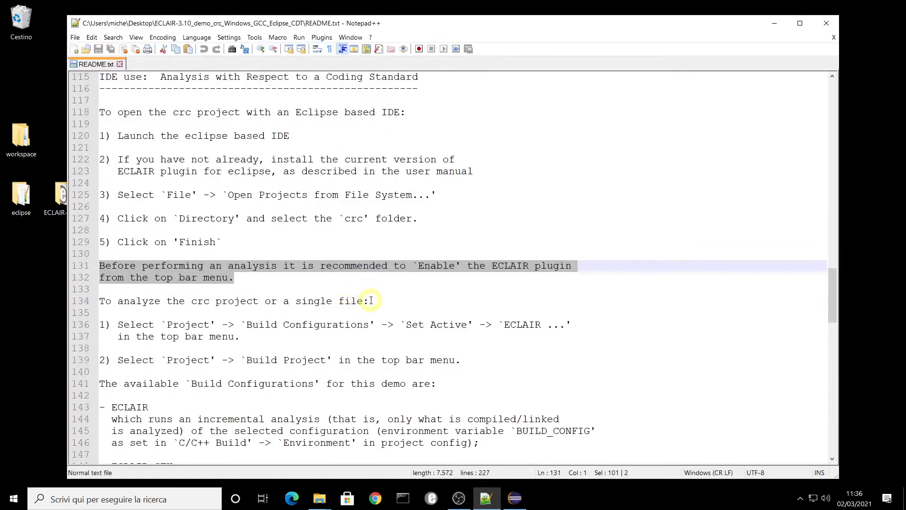
scroll(361, 283, down, 1)
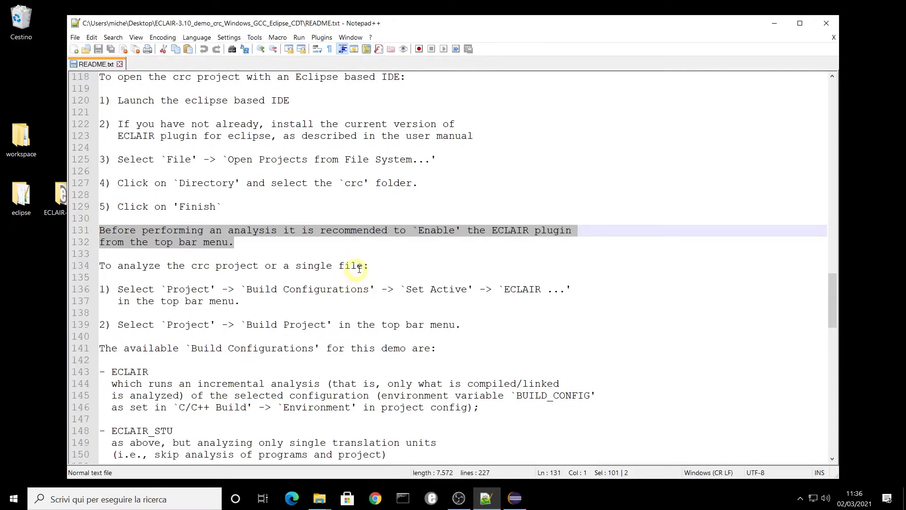
drag(370, 265, 99, 265)
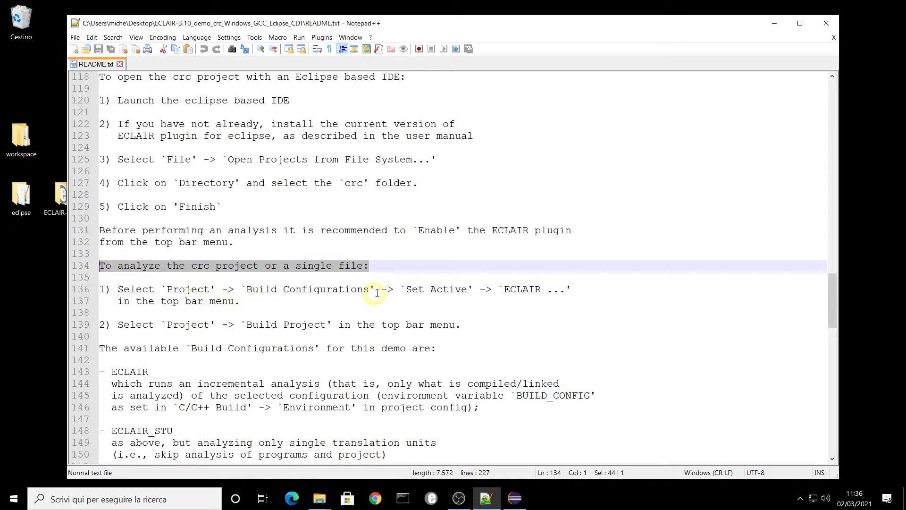
click(321, 302)
drag(321, 302, 66, 292)
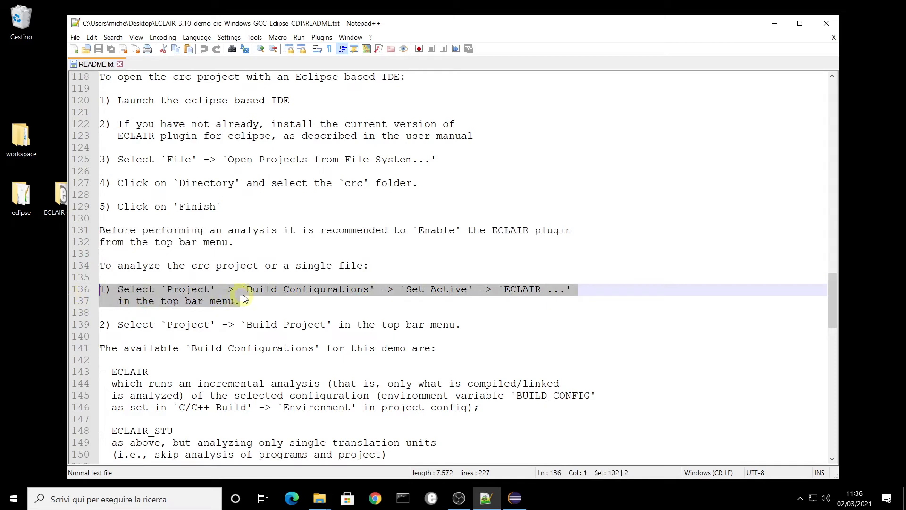
click(776, 26)
click(295, 80)
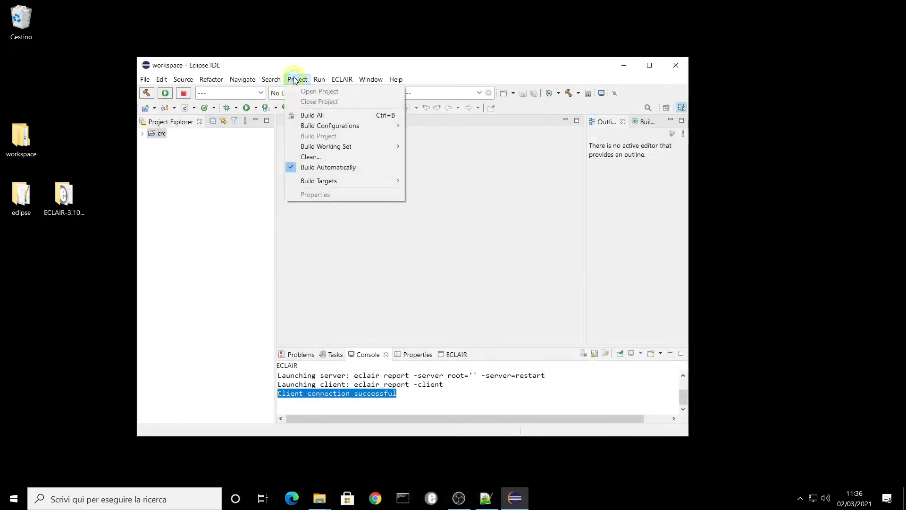
mouse_move(332, 130)
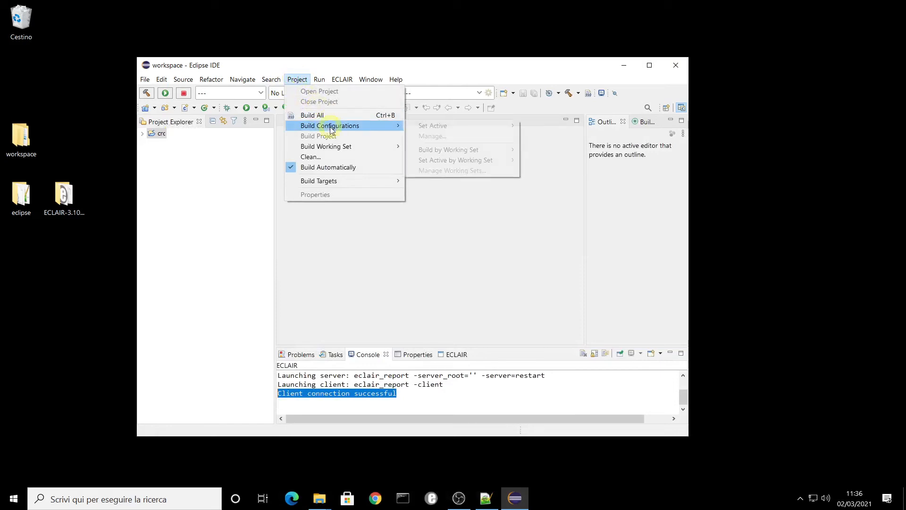
mouse_move(427, 131)
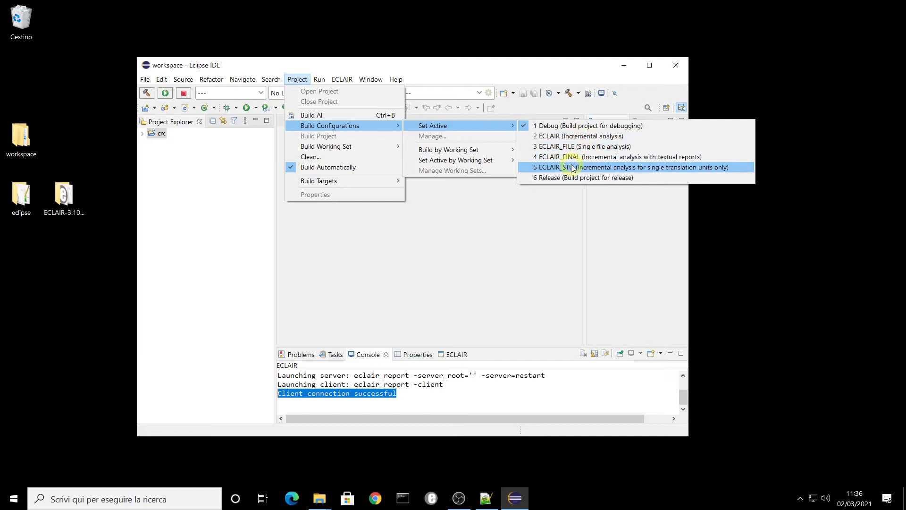
click(578, 136)
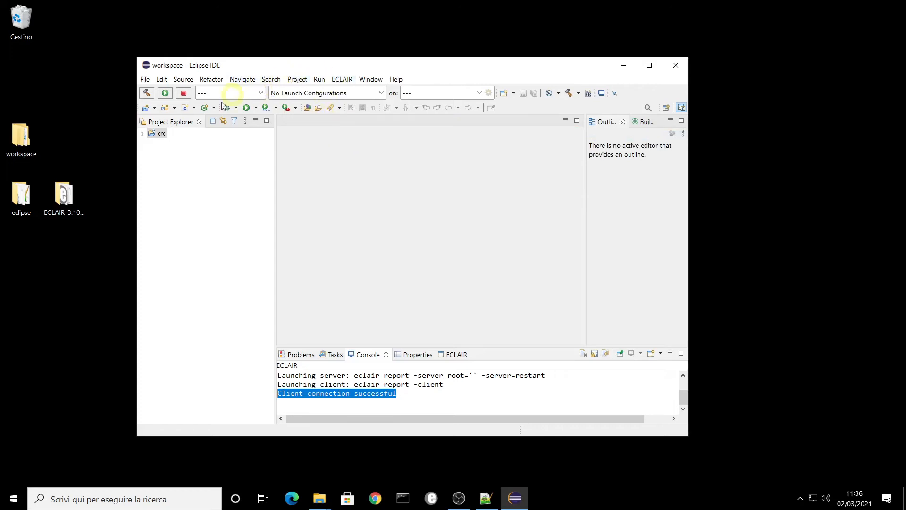
Open the crc project's C/C++ Build properties and highlight the eclair_make.bat path in the build command of the ECLAIR configuration.
click(157, 135)
right_click(156, 134)
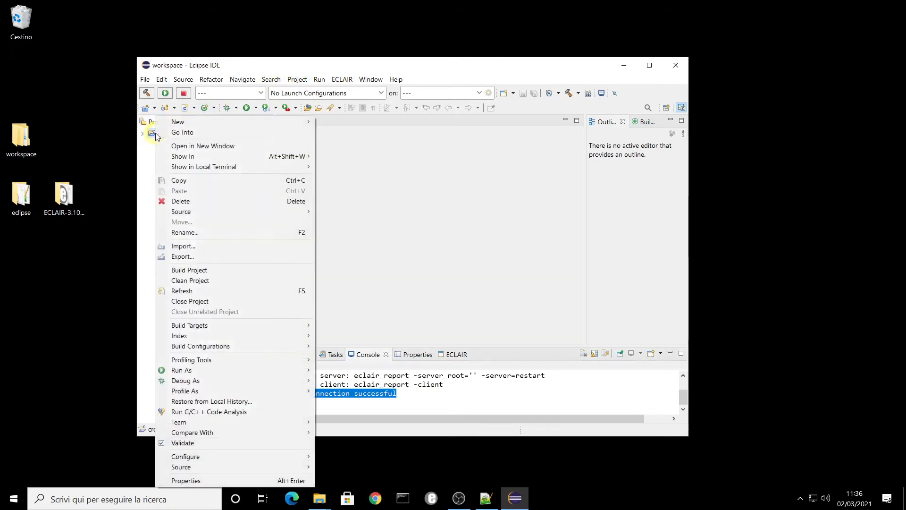
click(189, 480)
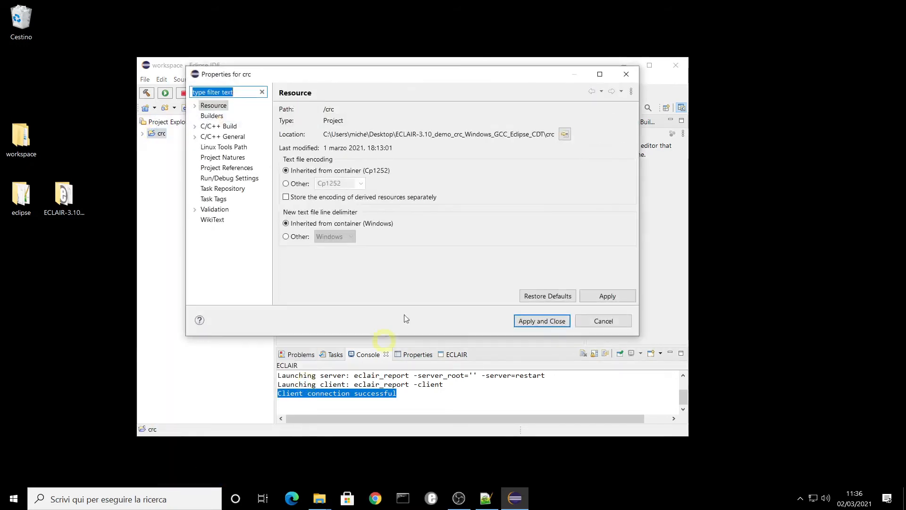
click(215, 126)
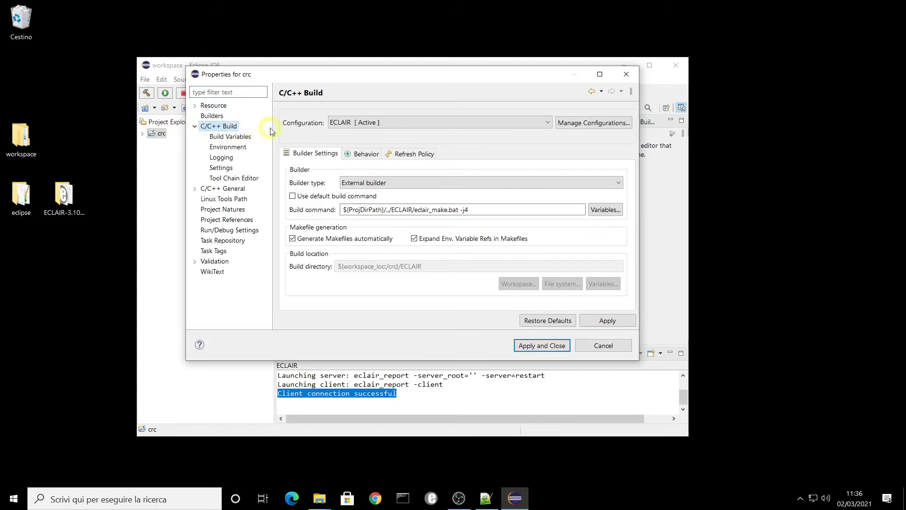
drag(459, 209, 340, 211)
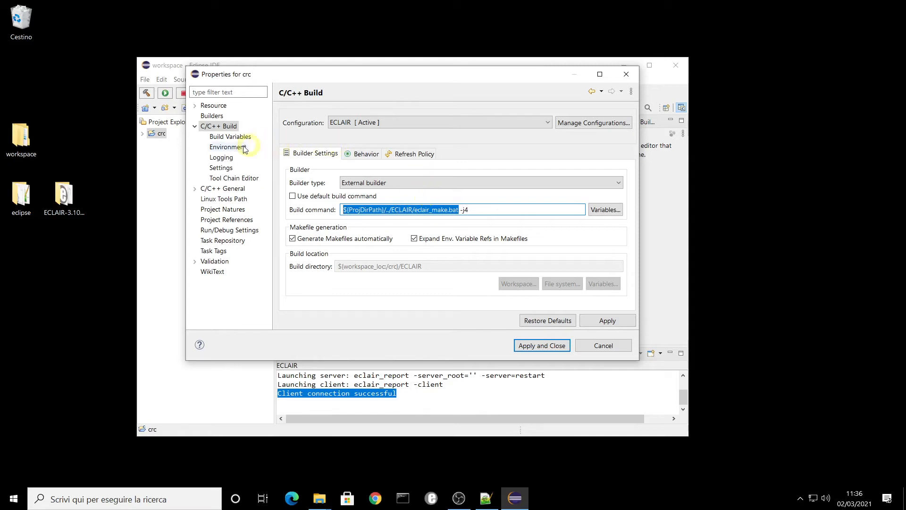
Review the ECLAIR configuration's environment variables, examining ANALYSIS_MODE, BUILD_CONFIG, RULESET and TEXTUAL_REPORTS.
click(229, 138)
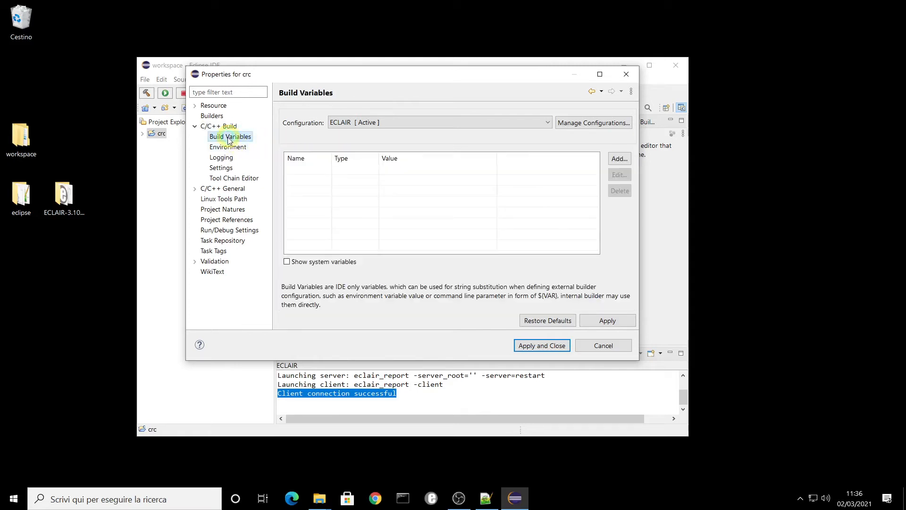
click(229, 148)
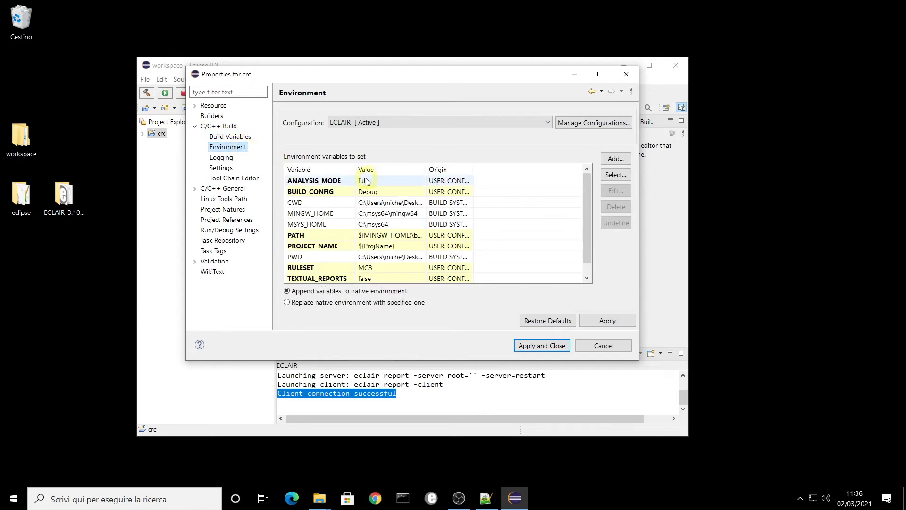
click(343, 181)
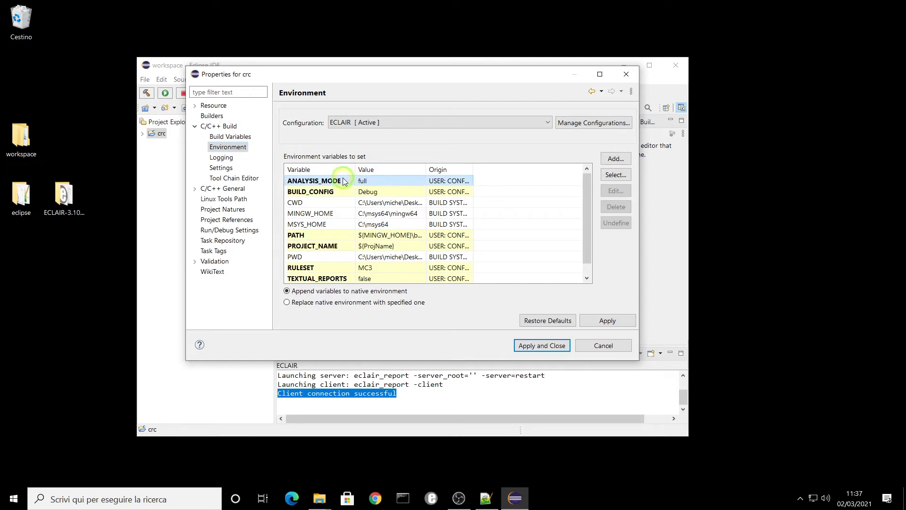
click(343, 181)
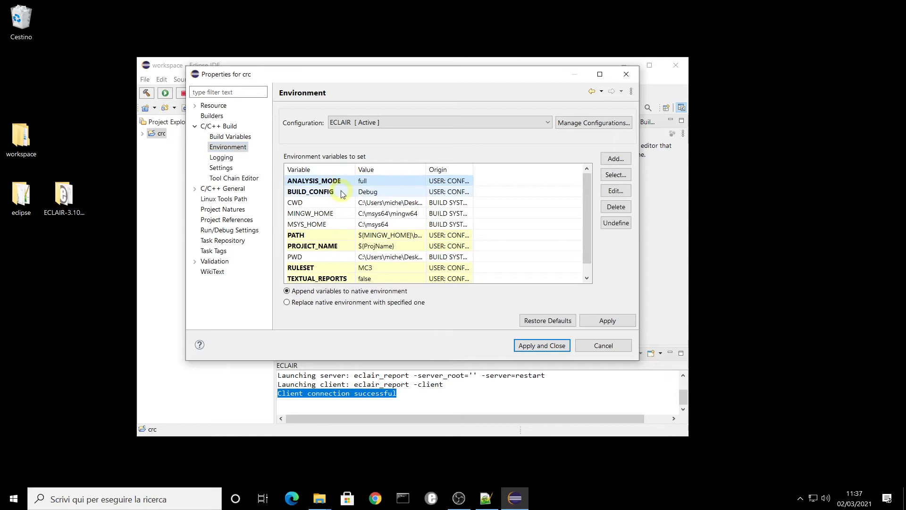
click(341, 193)
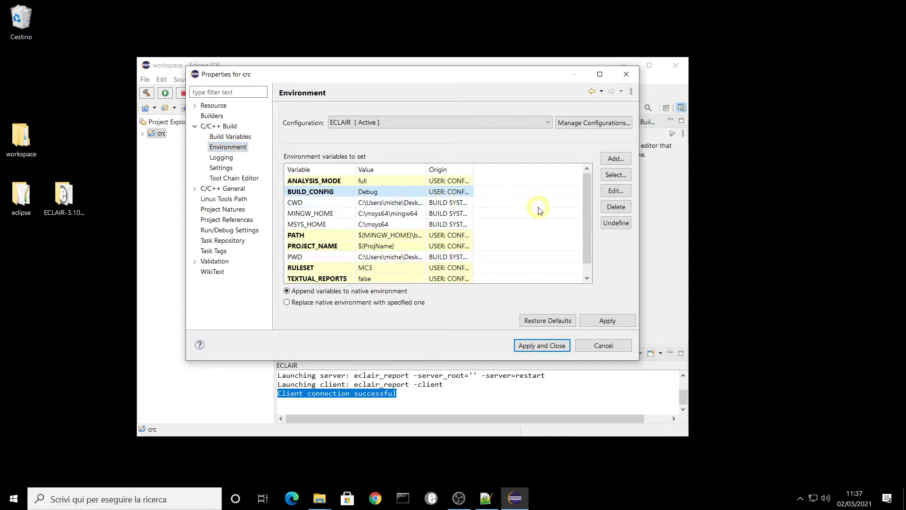
click(361, 122)
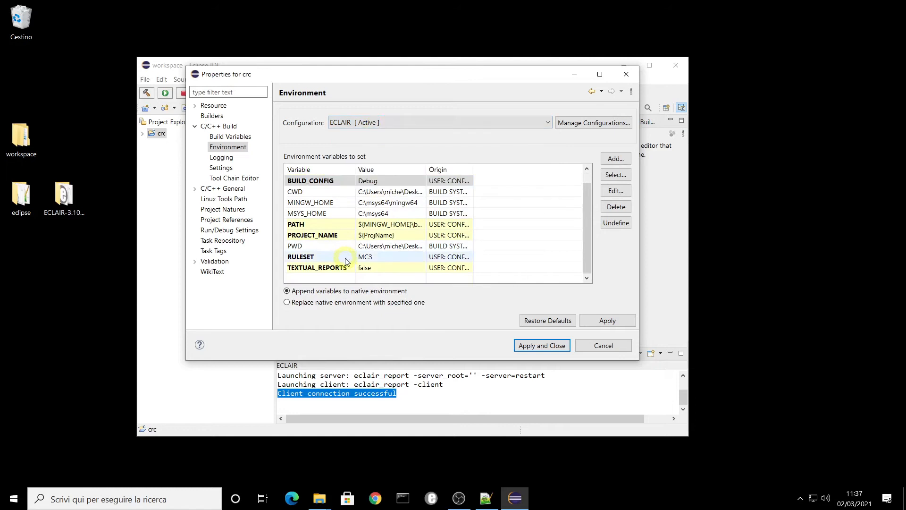
click(345, 258)
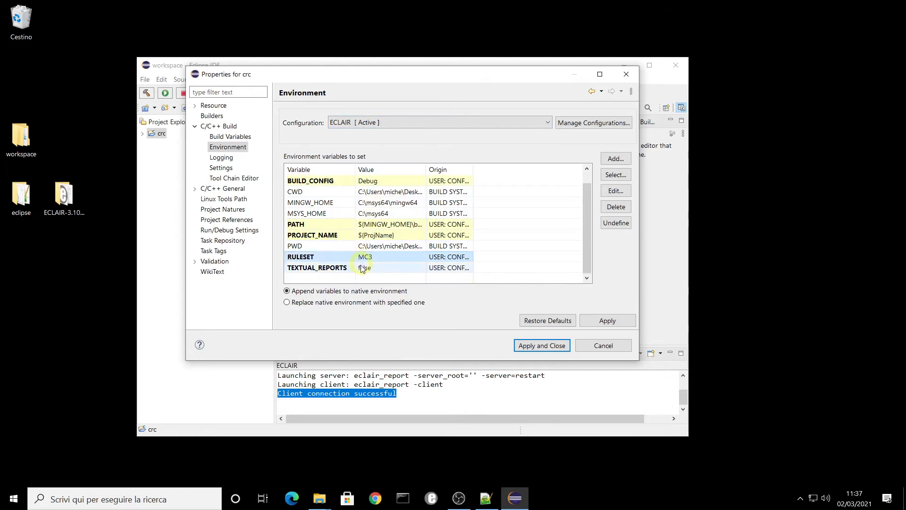
click(363, 268)
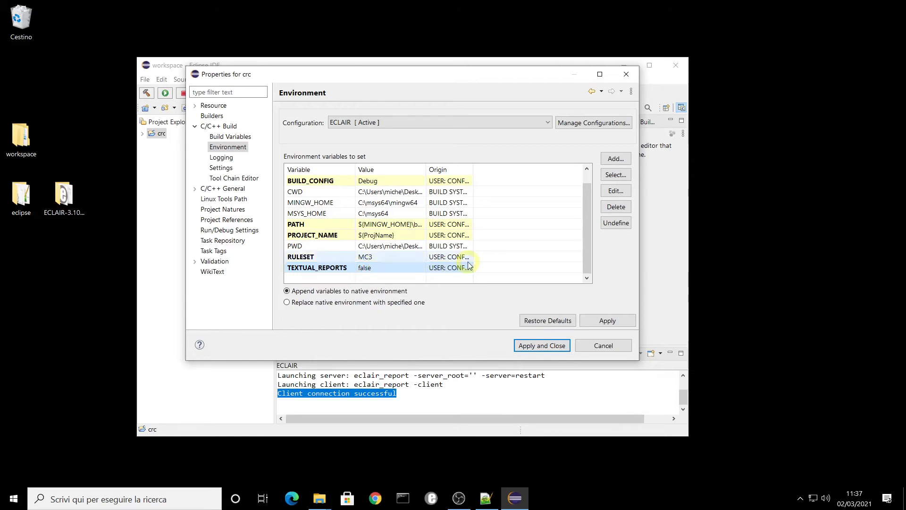
Show the ECLAIR_FILE configuration's environment and examine ANALYSIS_MODE and SELECTED_FILE, widening the Value column to read the full value.
click(412, 122)
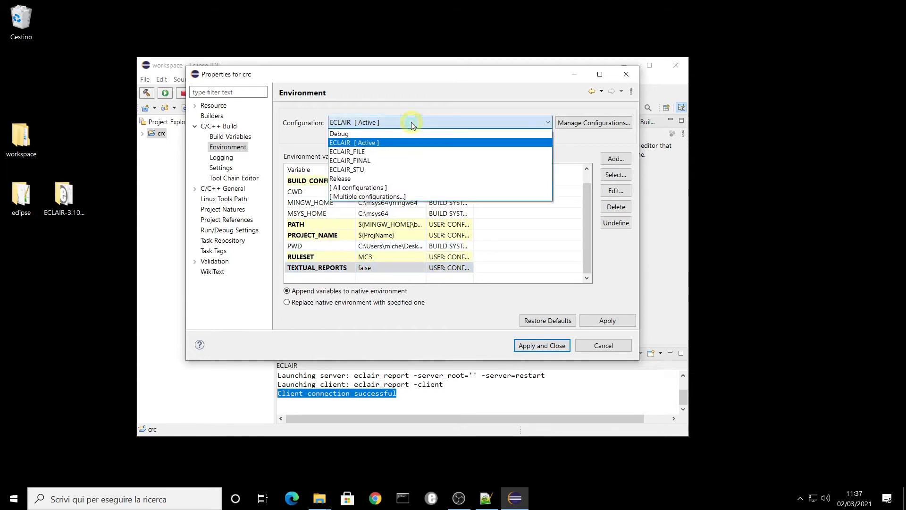
click(382, 152)
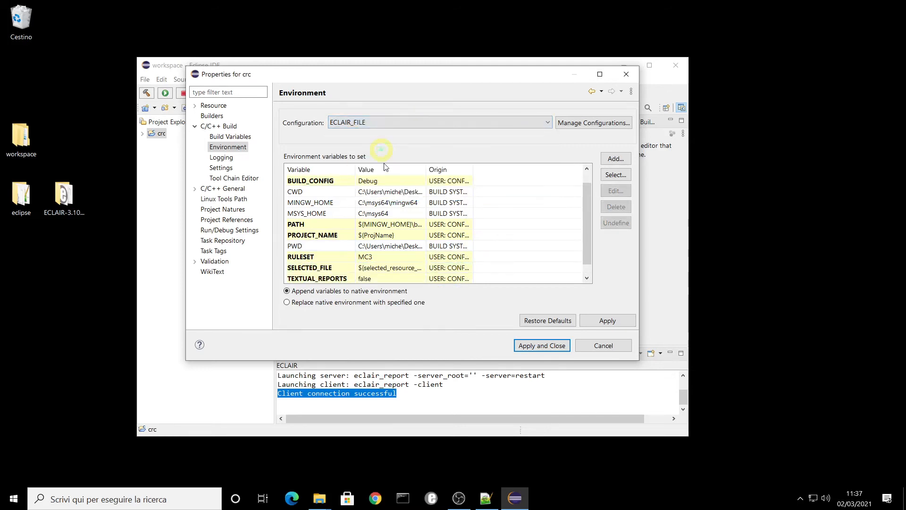
click(384, 181)
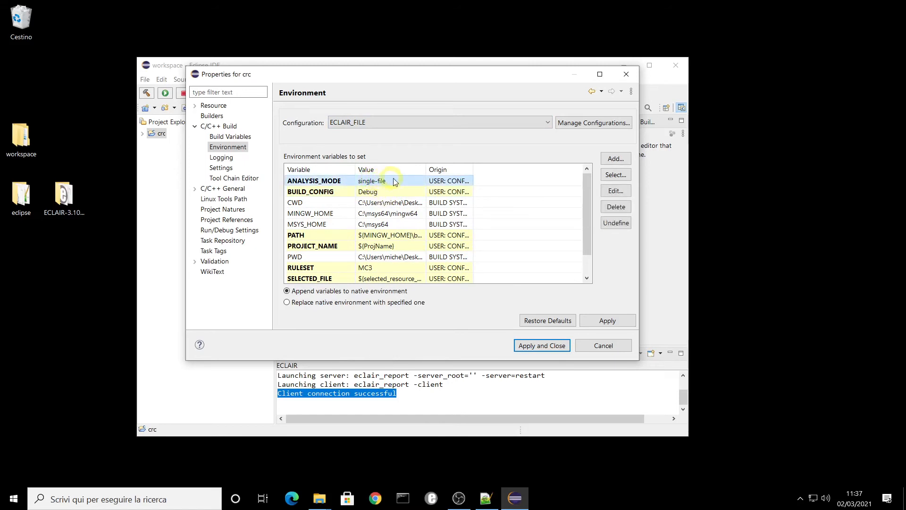
scroll(399, 184, down, 1)
click(400, 257)
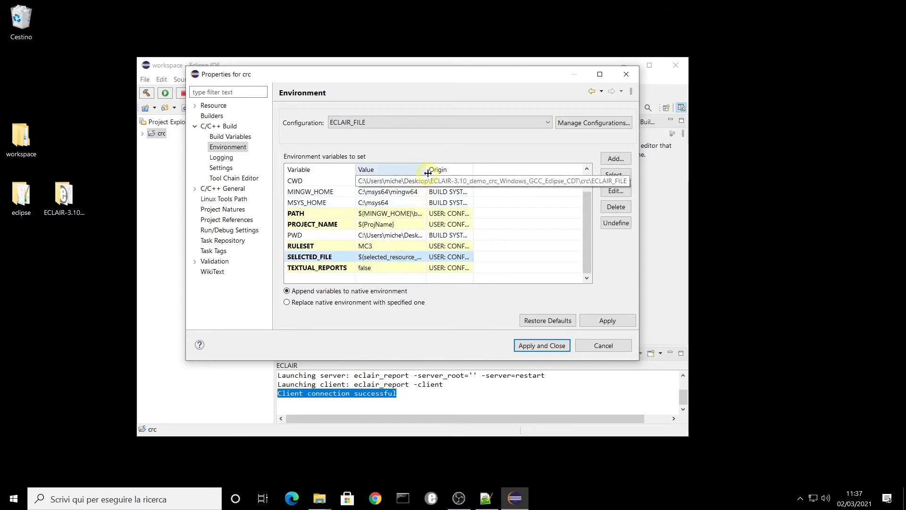
drag(426, 169, 458, 170)
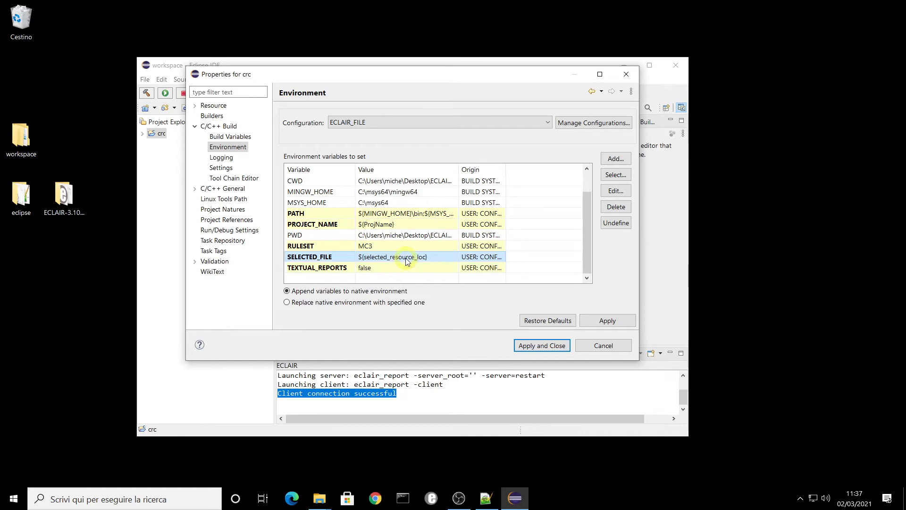
Show the ECLAIR_FINAL configuration's environment variables and examine its TEXTUAL_REPORTS setting.
click(383, 124)
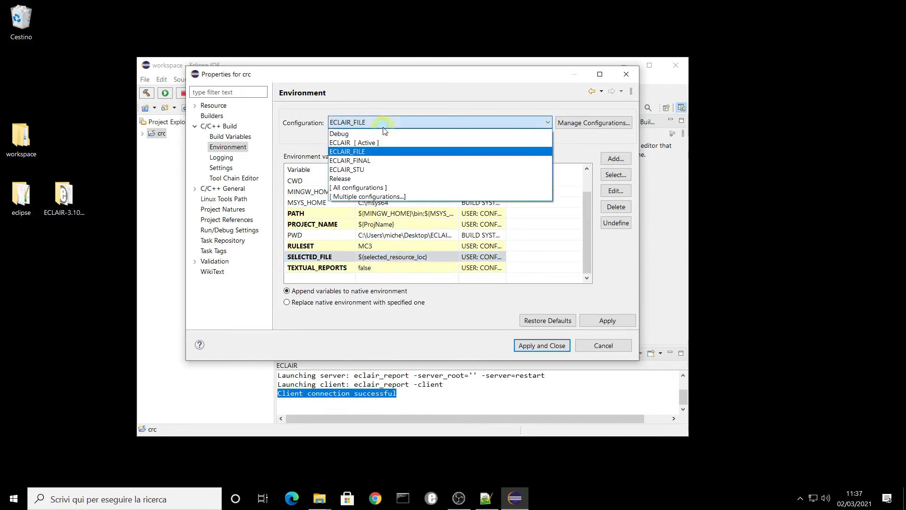
click(378, 162)
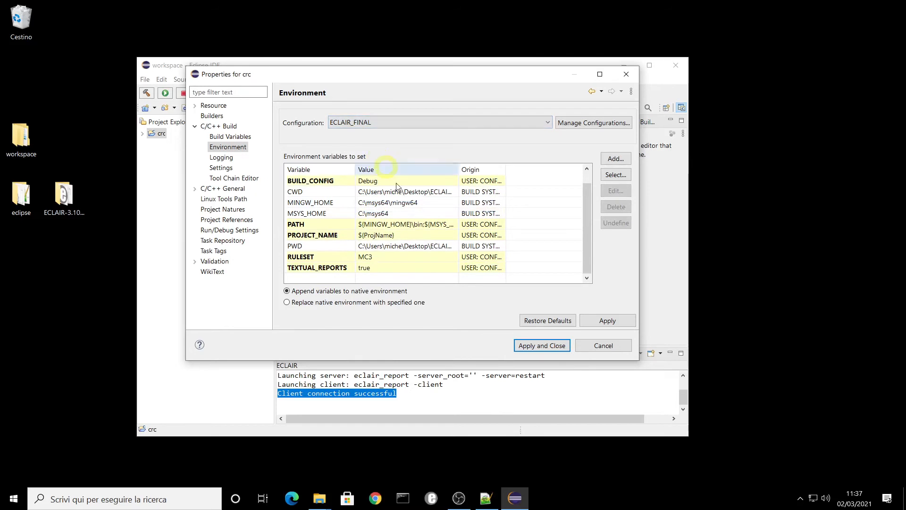
click(359, 269)
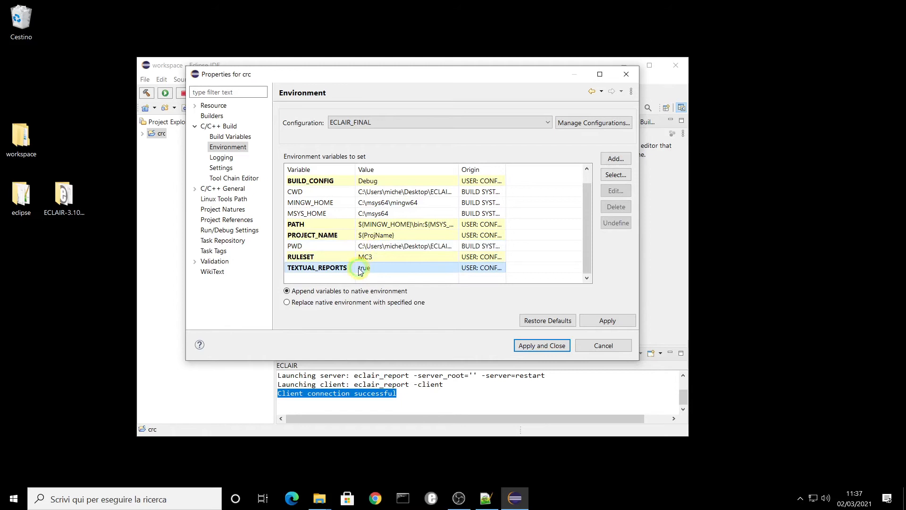
click(359, 268)
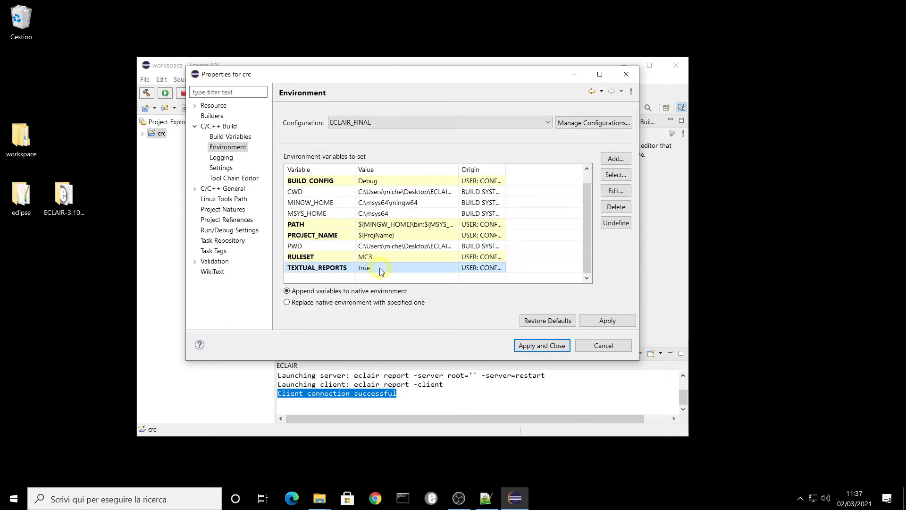
Examine ANALYSIS_MODE in the ECLAIR_STU configuration's environment, then apply and close the crc project properties.
click(360, 122)
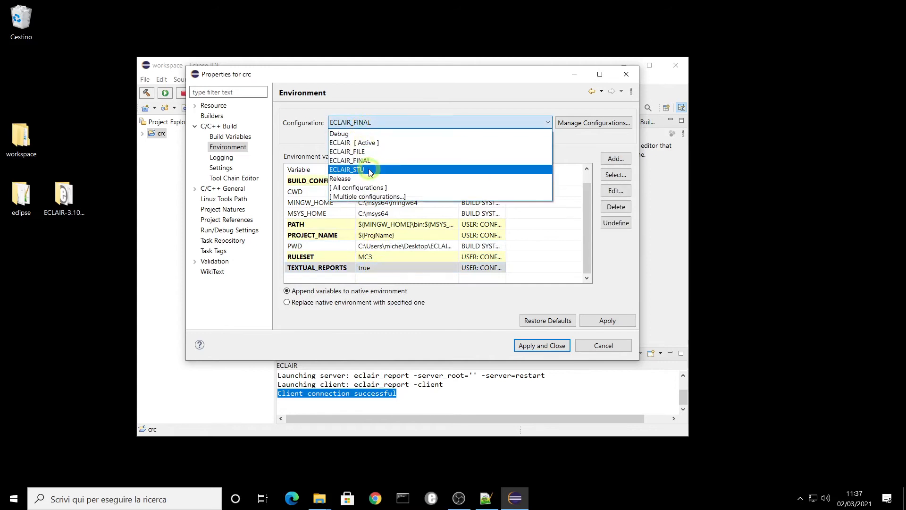
click(370, 169)
click(380, 183)
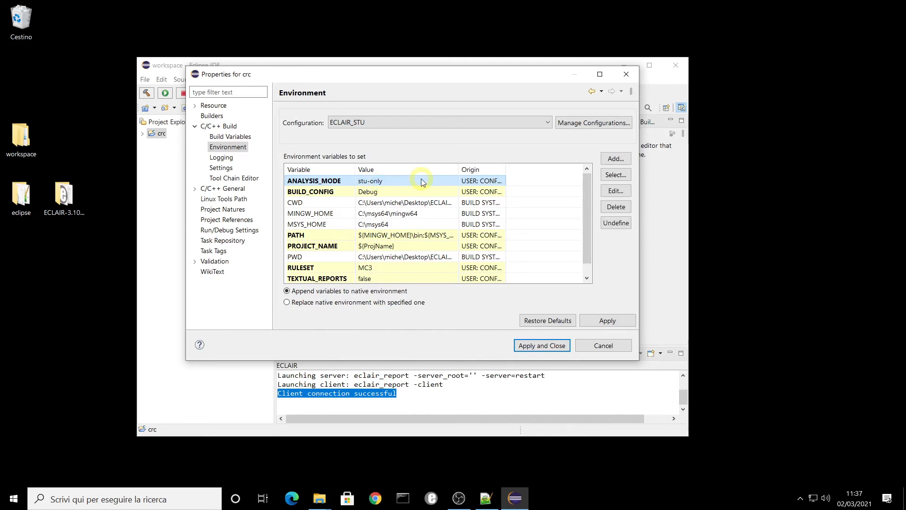
click(541, 345)
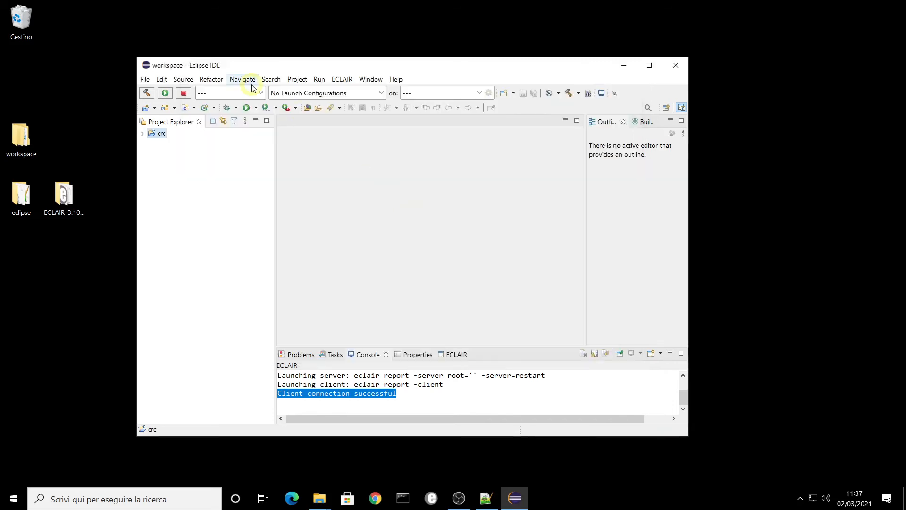
Highlight analysis instruction 2 in the README in Notepad++, then return to Eclipse and build the crc project with the ECLAIR configuration.
click(297, 79)
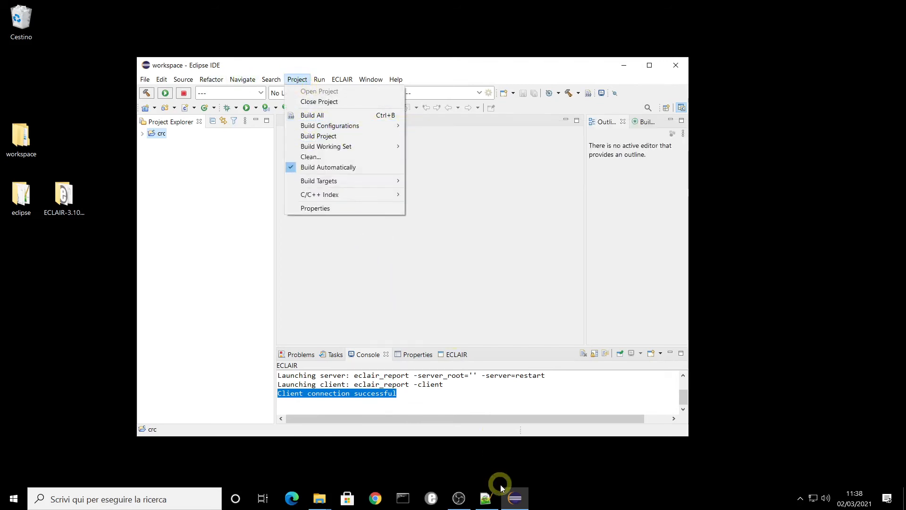
click(489, 498)
drag(463, 325, 94, 325)
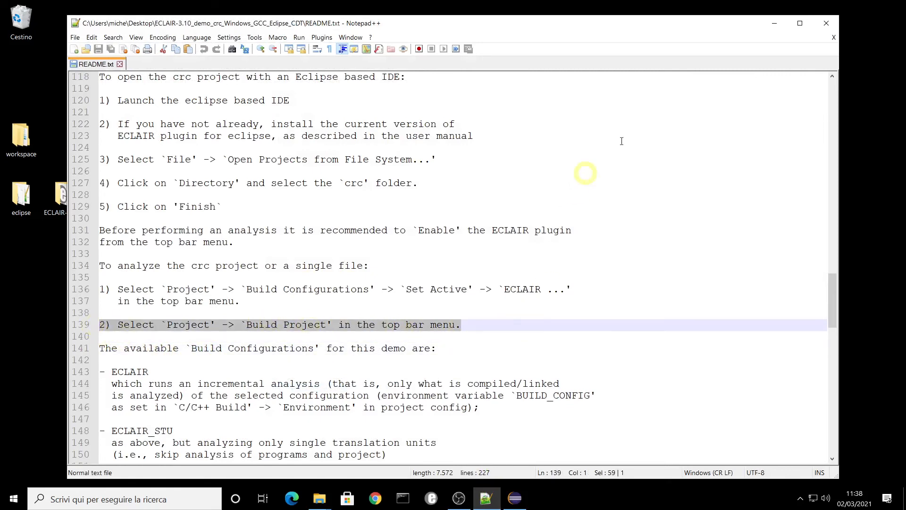
click(774, 23)
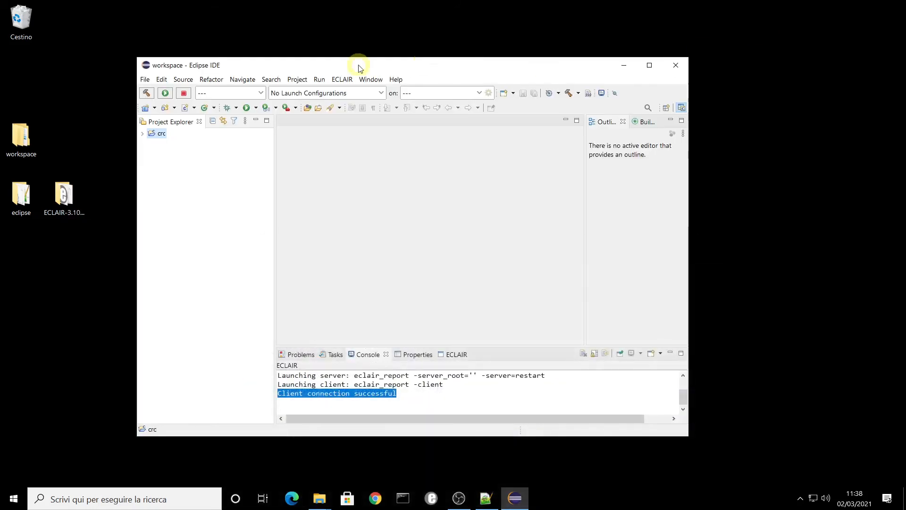
click(297, 79)
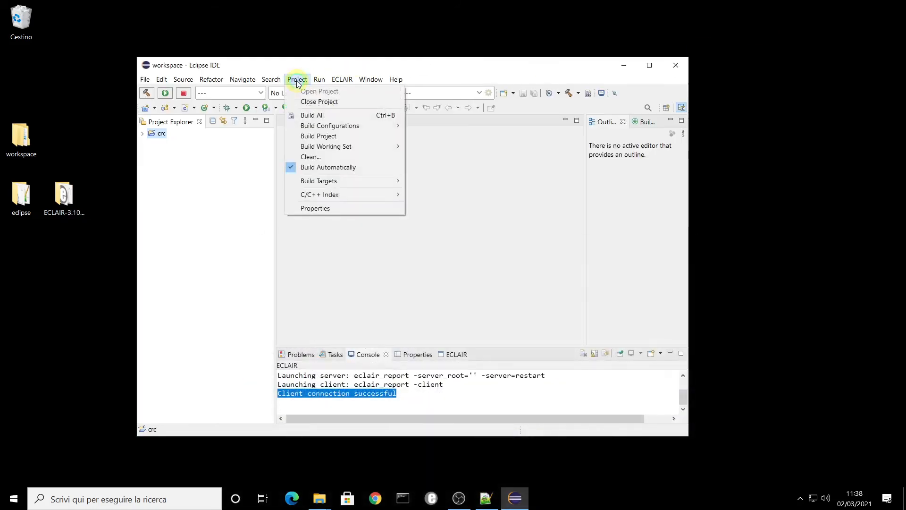
click(325, 137)
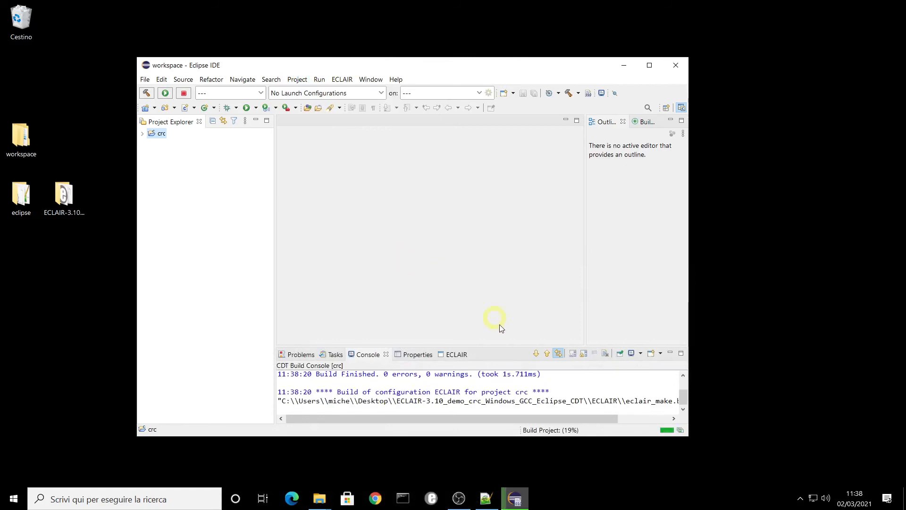
drag(689, 394, 758, 384)
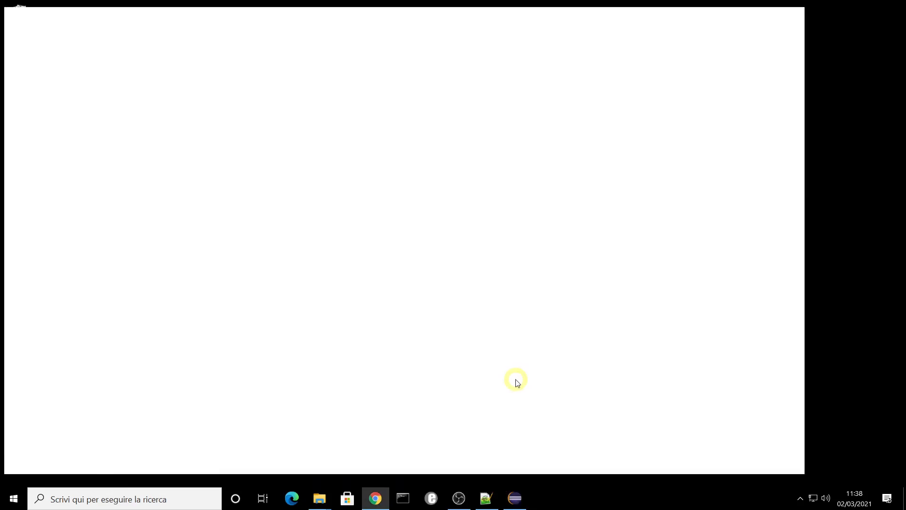
Highlight the project title in the ECLAIR report in the browser, review the overall information, and open the reports by service.
drag(396, 88, 122, 92)
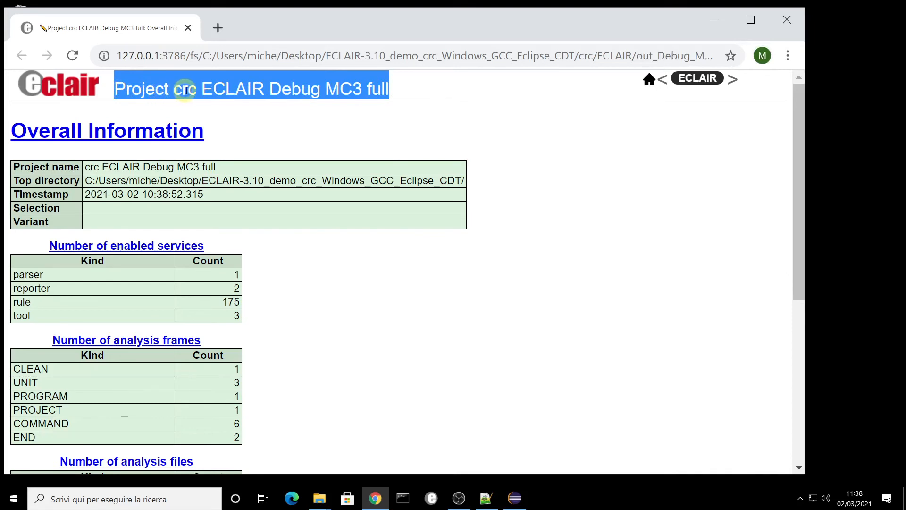
click(285, 117)
scroll(386, 115, down, 6)
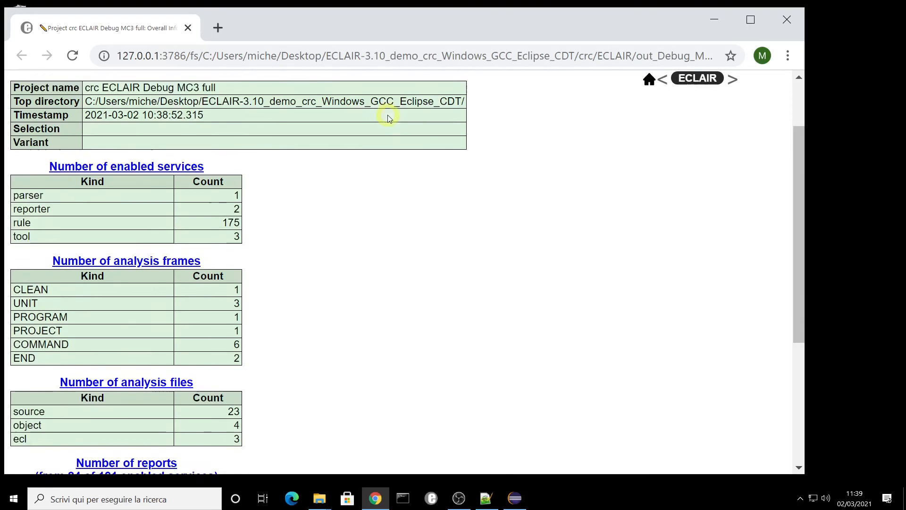
click(87, 382)
scroll(313, 243, up, 5)
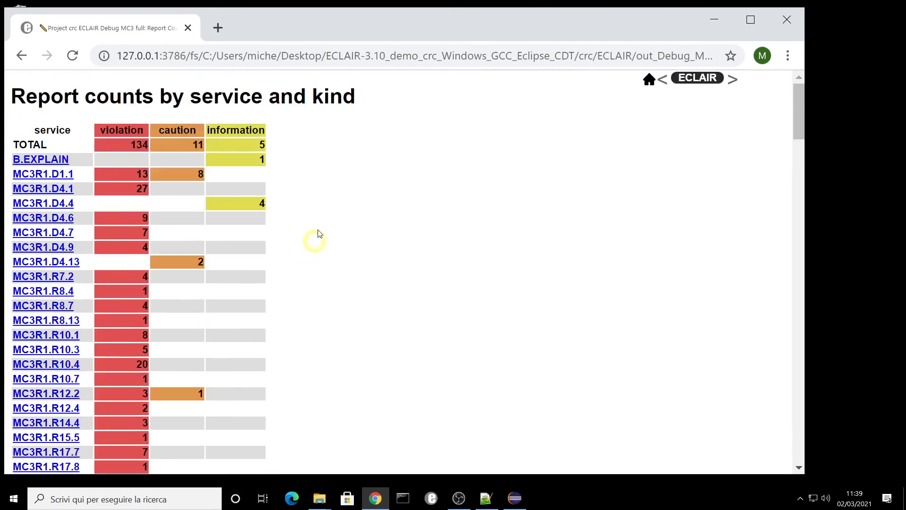
Return to the ECLAIR report's overall information page and open the detailed reports by first file.
click(648, 78)
scroll(274, 324, down, 6)
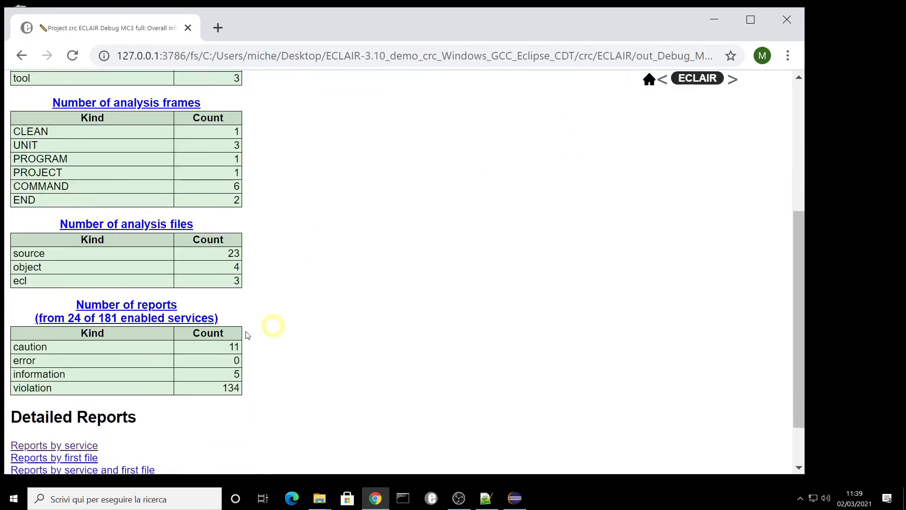
click(90, 395)
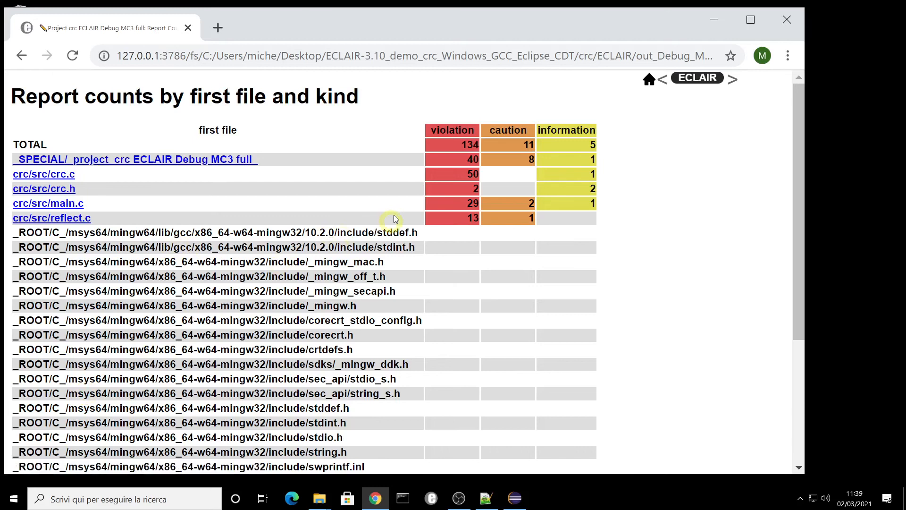
Close the ECLAIR report in the browser and set ECLAIR_FILE (Single file analysis) as the crc project's active build configuration in Eclipse.
click(787, 20)
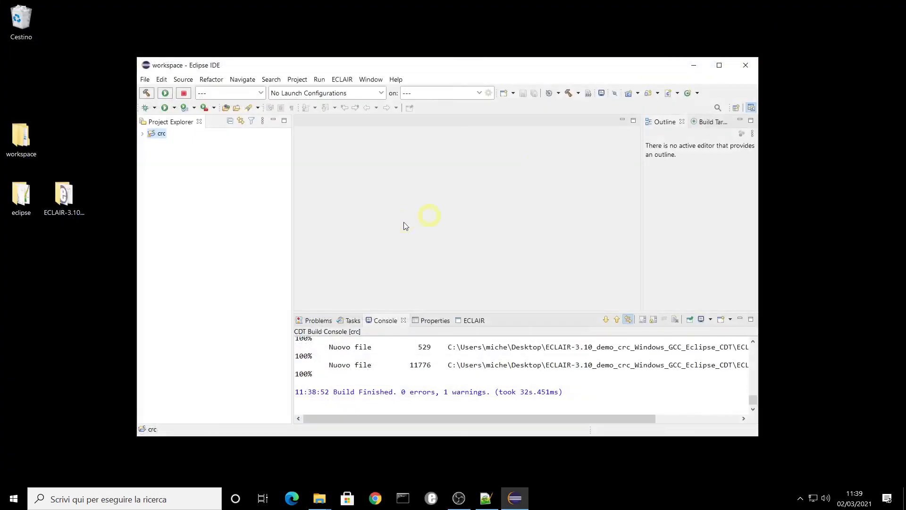
click(297, 80)
mouse_move(349, 127)
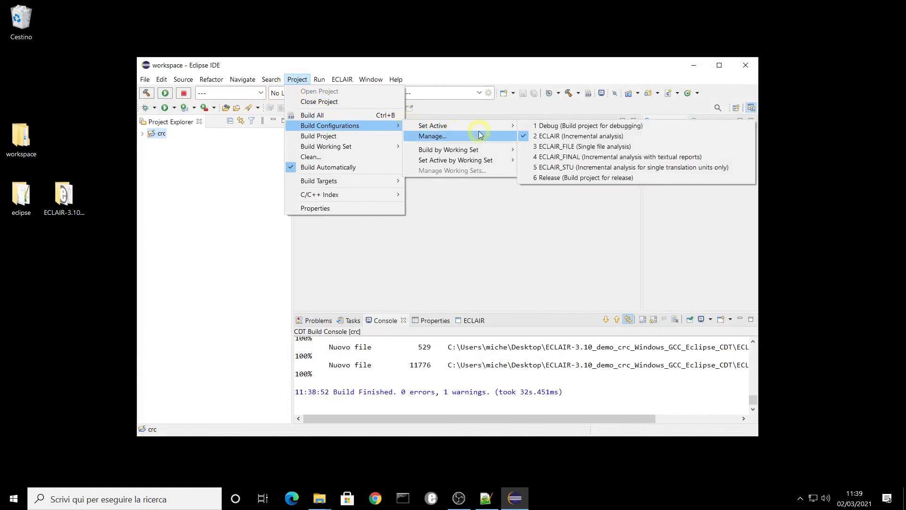
mouse_move(505, 128)
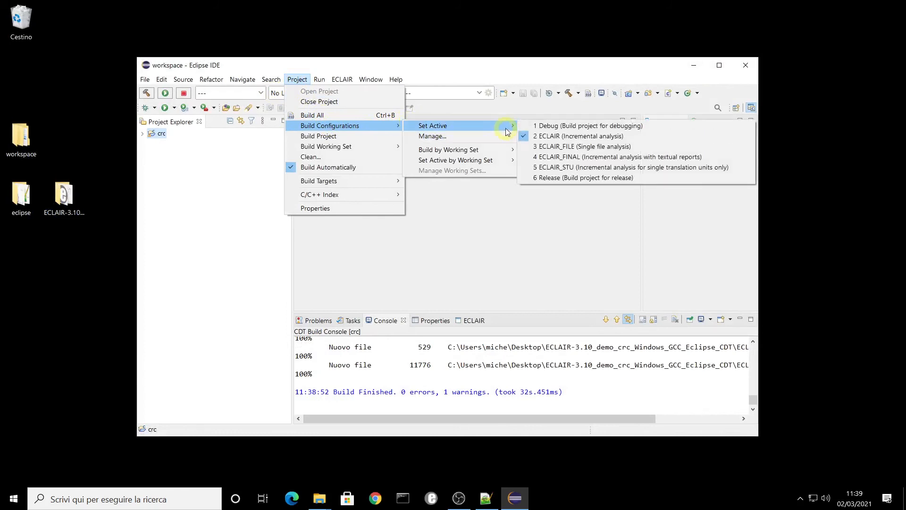
click(572, 147)
Open crc.c from the crc project's src folder and build the project to analyze that file.
click(142, 134)
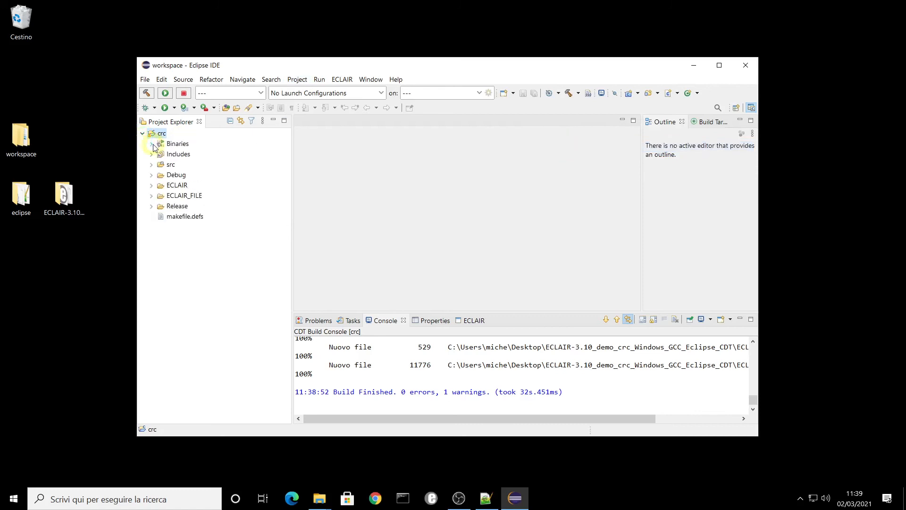
click(151, 165)
click(174, 175)
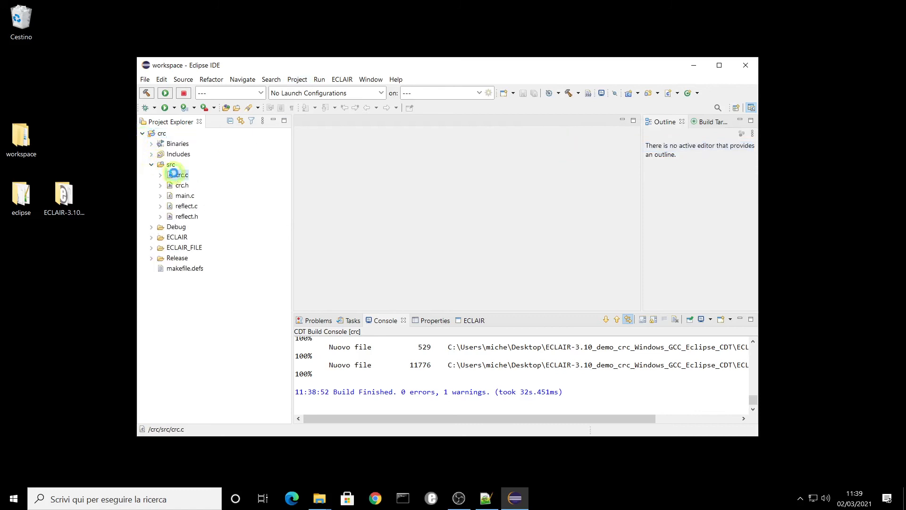
double_click(174, 175)
click(297, 79)
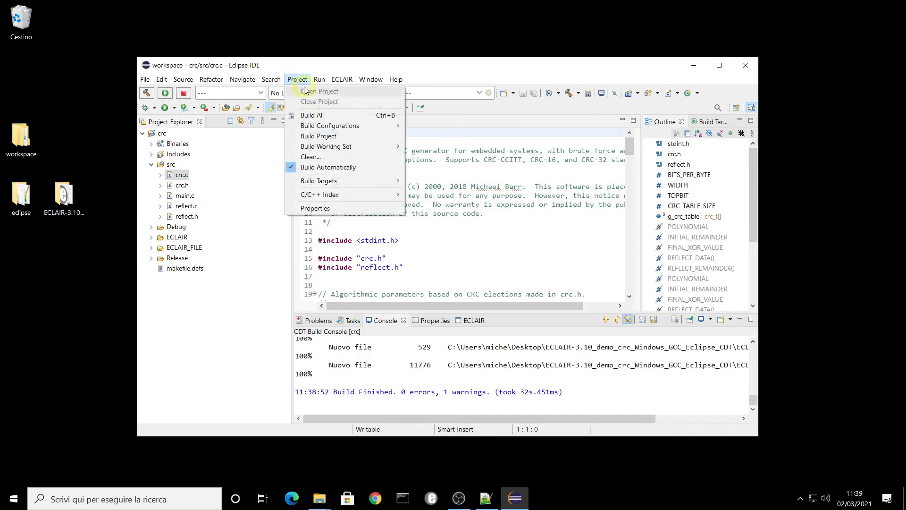
click(329, 138)
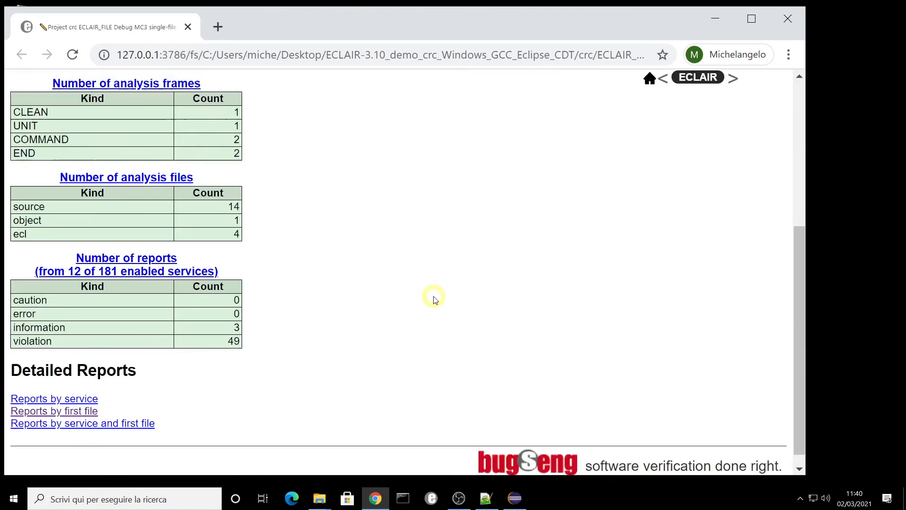
Open the detailed reports by first file in the single-file ECLAIR report, and return to Eclipse after reviewing the counts.
scroll(435, 300, down, 1)
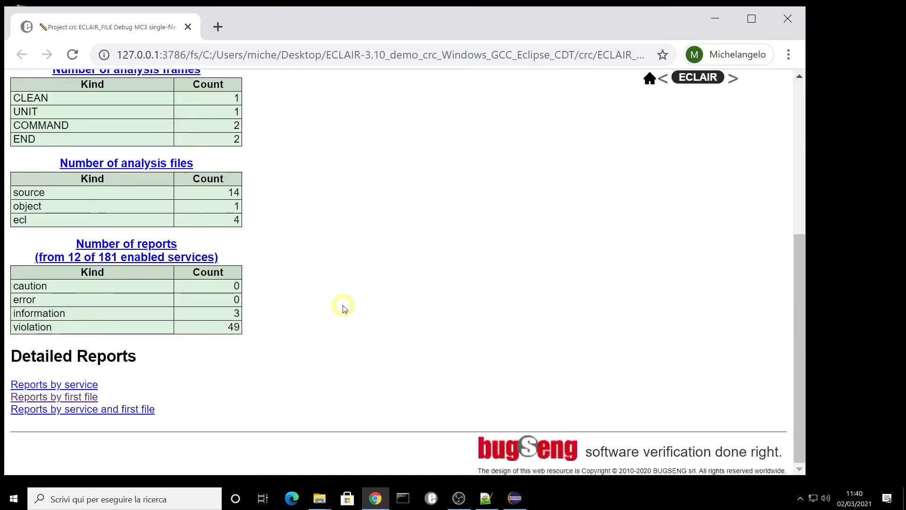
click(93, 398)
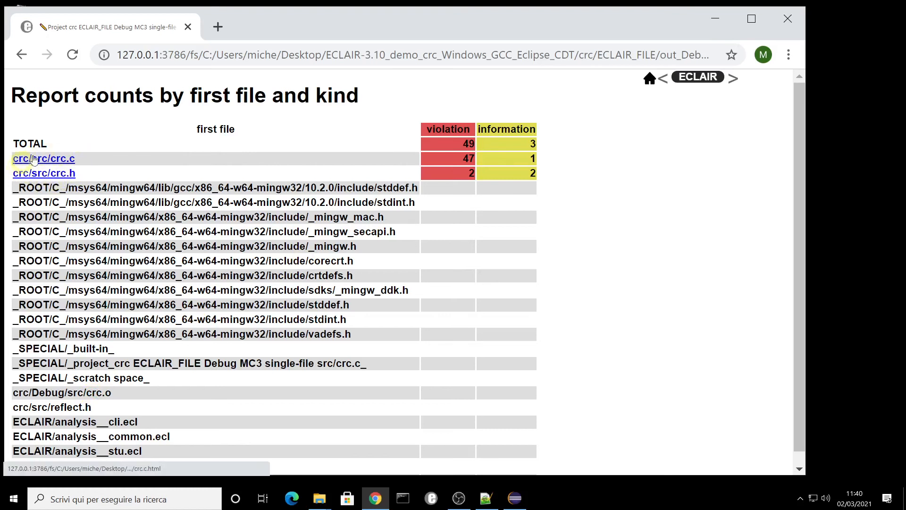
click(715, 24)
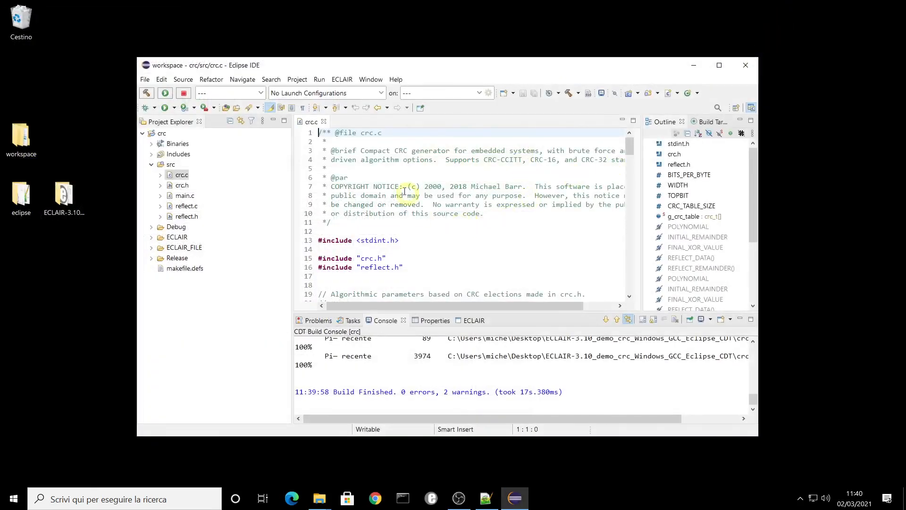
Set ECLAIR_FINAL (Incremental analysis with textual reports) as the active build configuration and build the crc project.
click(293, 81)
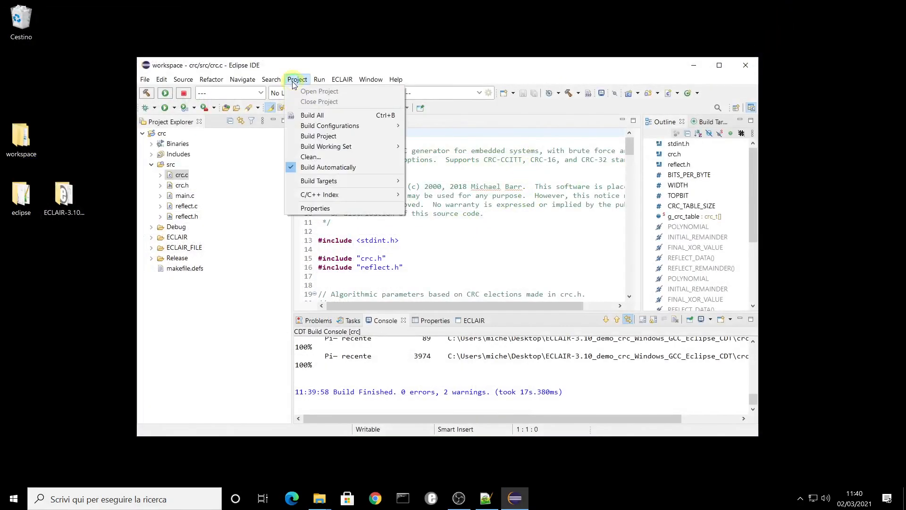
mouse_move(354, 125)
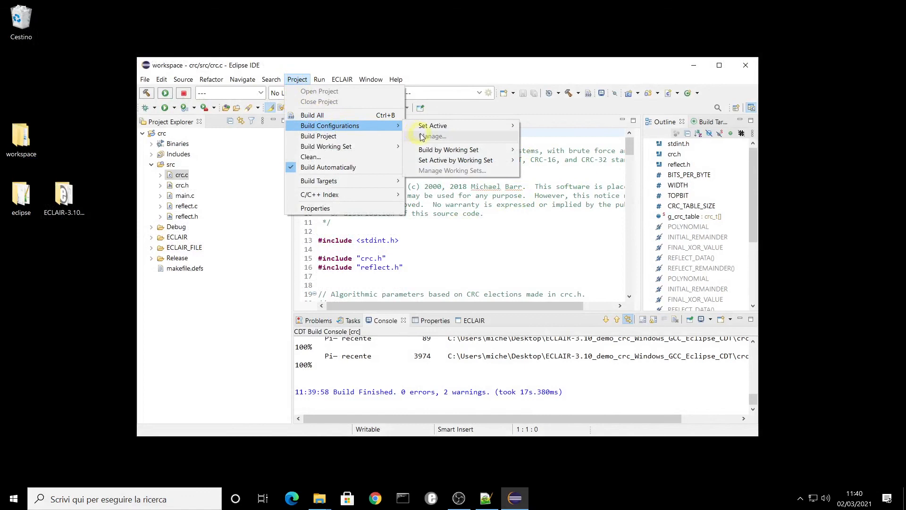
mouse_move(498, 125)
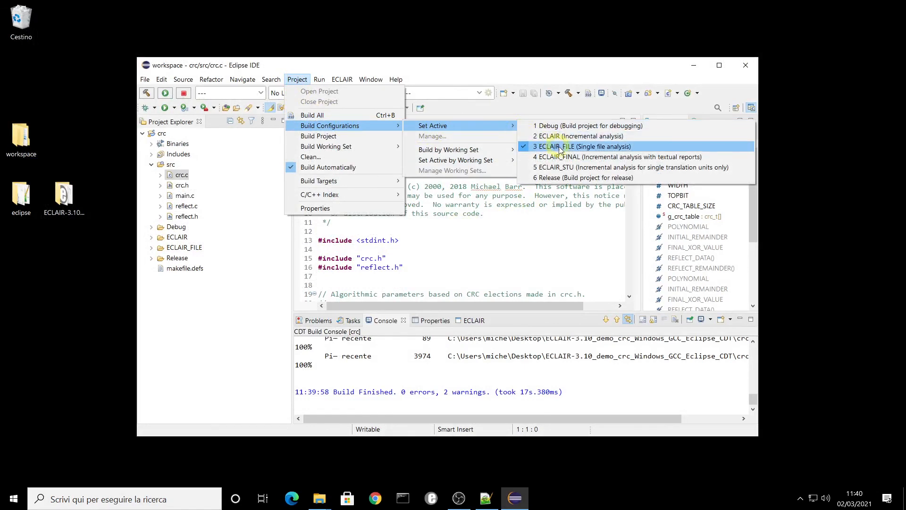
click(578, 158)
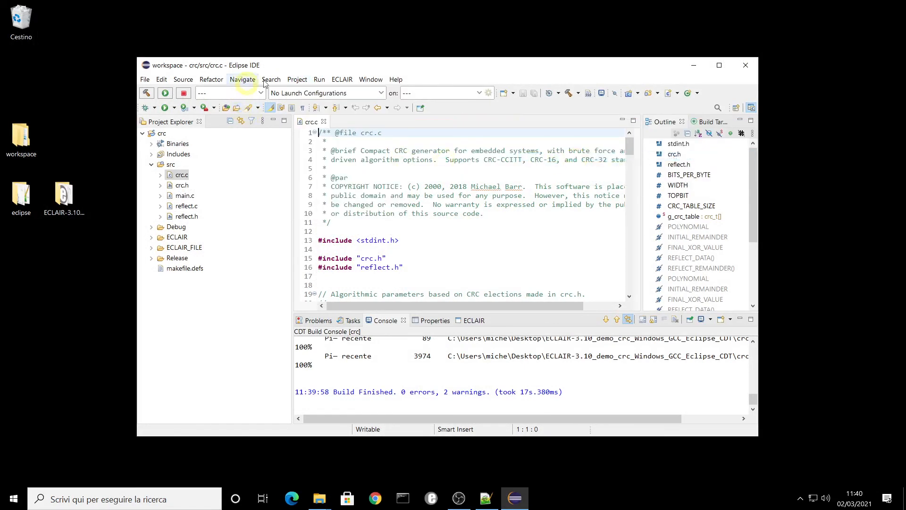
click(296, 80)
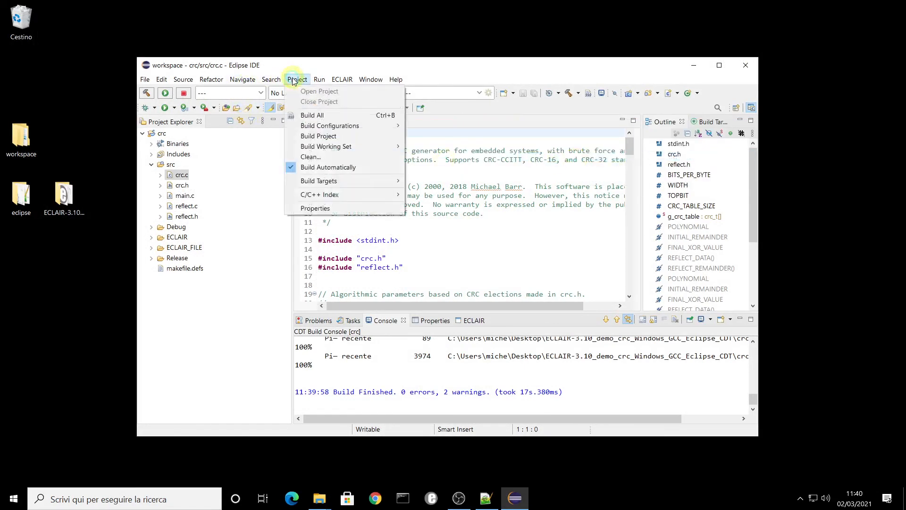
click(329, 137)
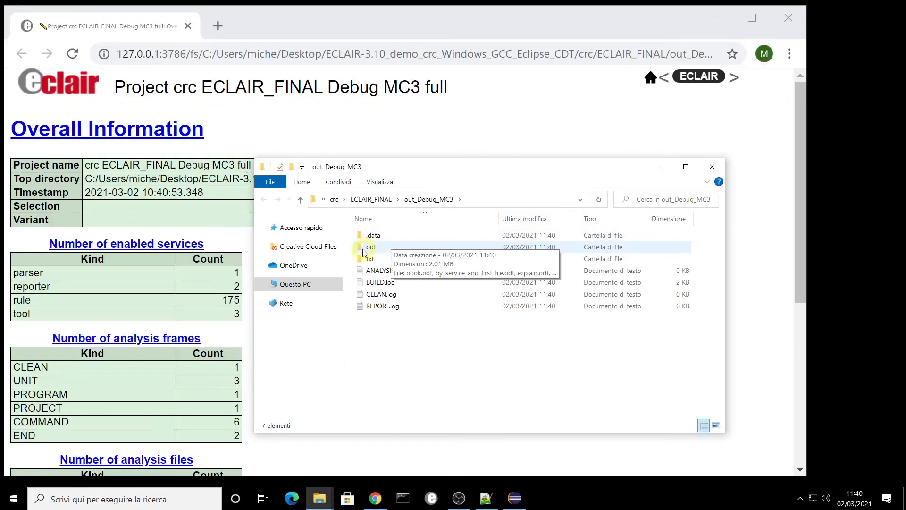
Look into the odt folder of the out_Debug_MC3 output, and open the reports by service in the ECLAIR_FINAL browser report.
click(364, 252)
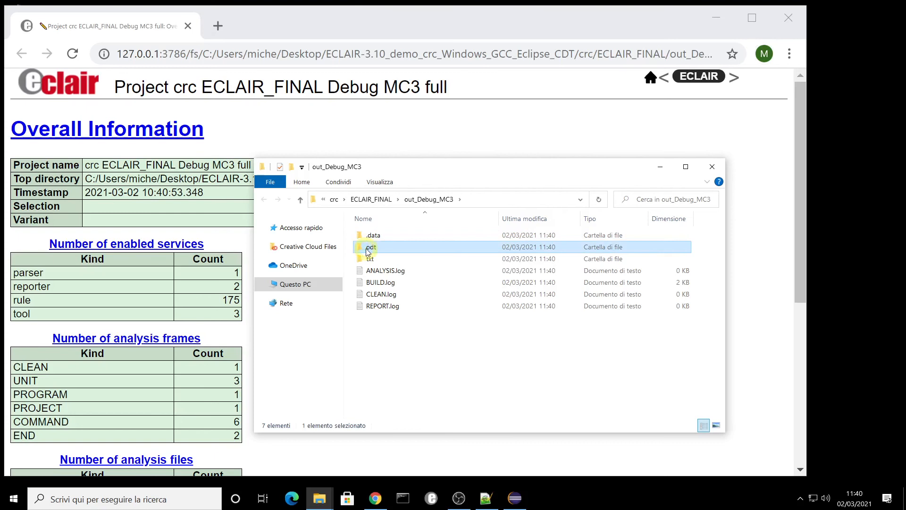
double_click(364, 252)
drag(436, 354, 502, 259)
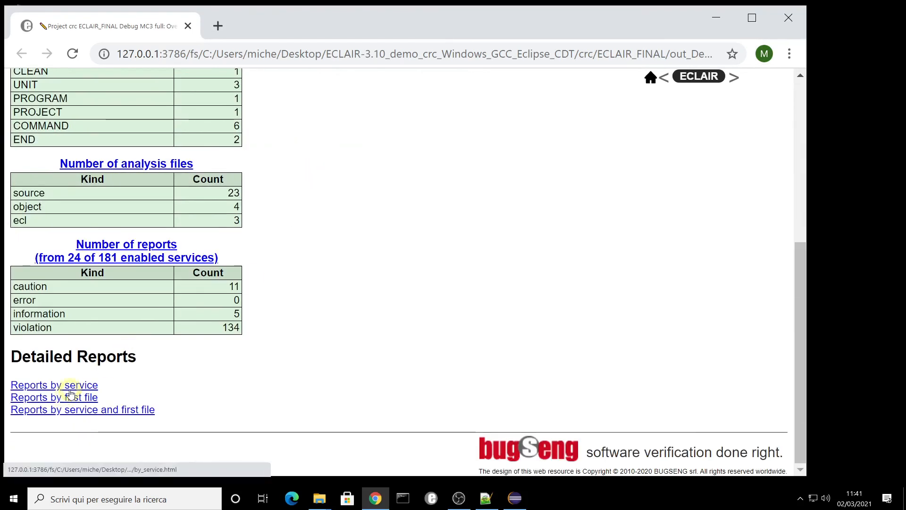
click(70, 386)
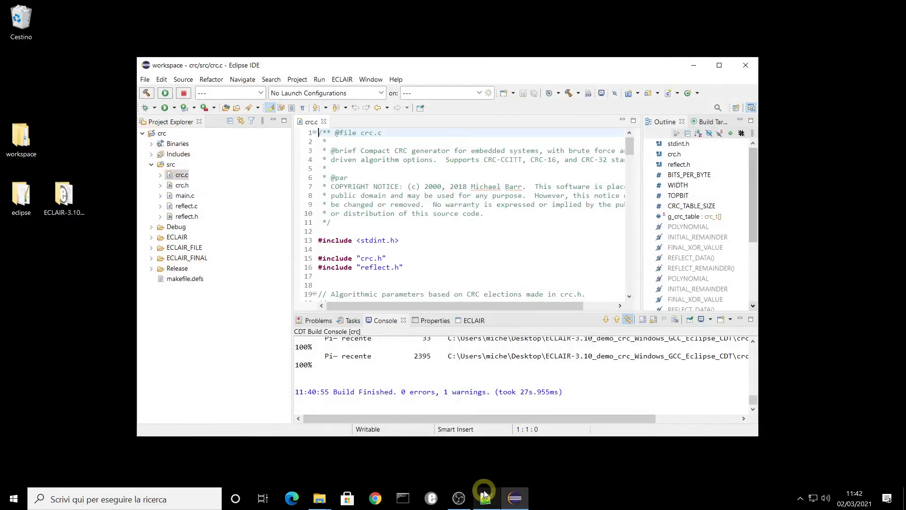
Switch to the README in Notepad++ and highlight the available Build Configurations section, followed by the environment variables section from ANALYSIS_MODE to TEXTUAL_REPORTS.
click(485, 494)
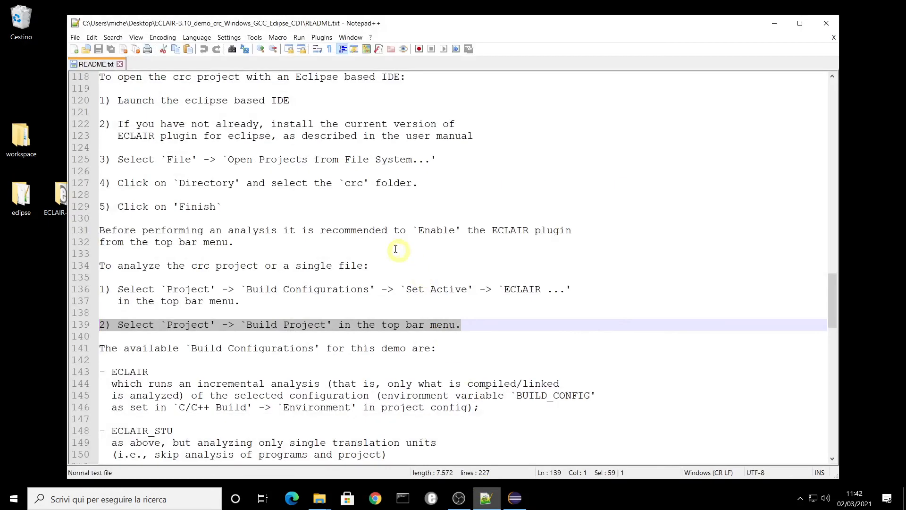
scroll(378, 238, down, 5)
scroll(377, 238, down, 1)
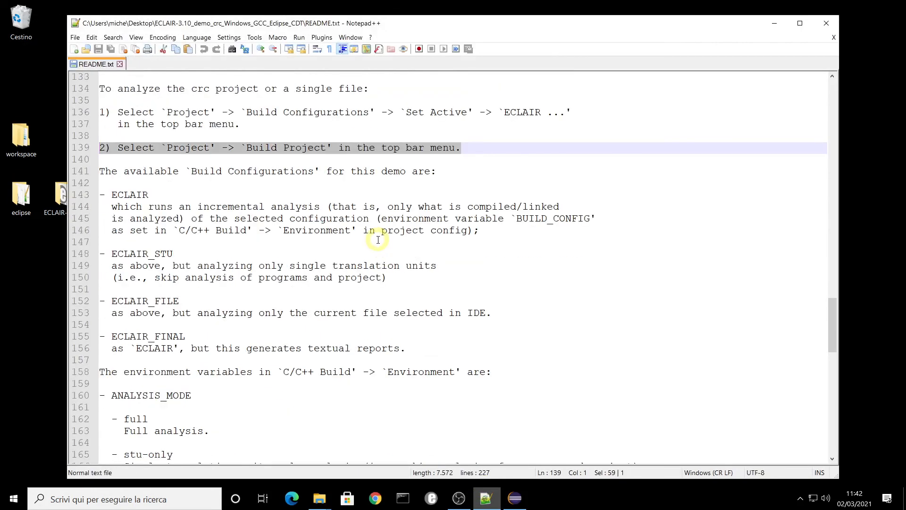
drag(460, 349, 89, 178)
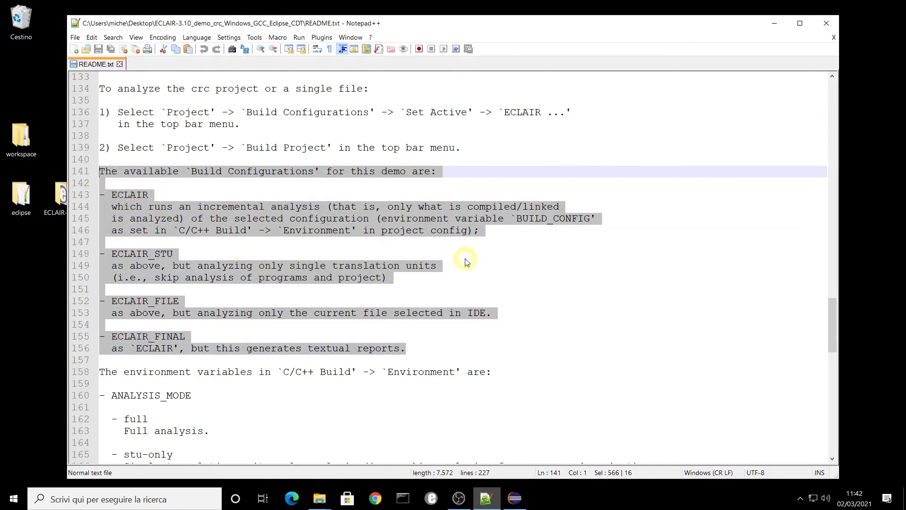
scroll(466, 262, down, 7)
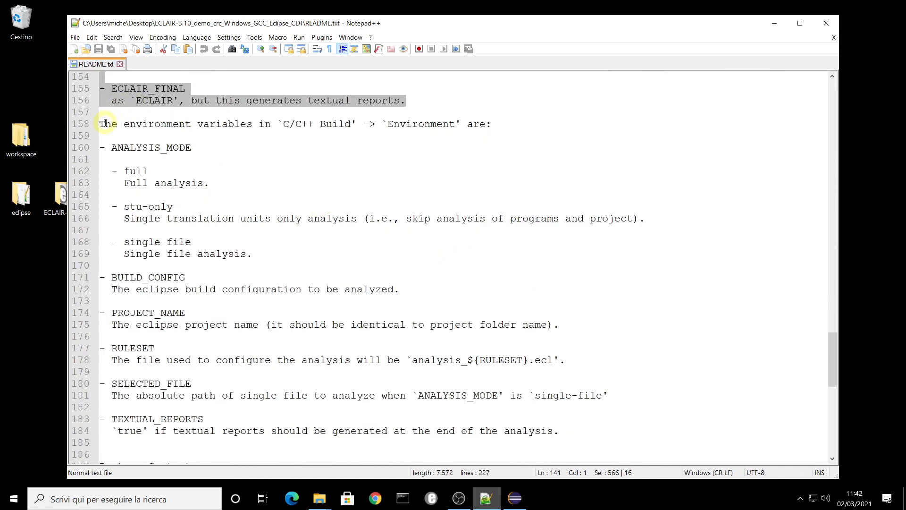
drag(101, 123, 624, 393)
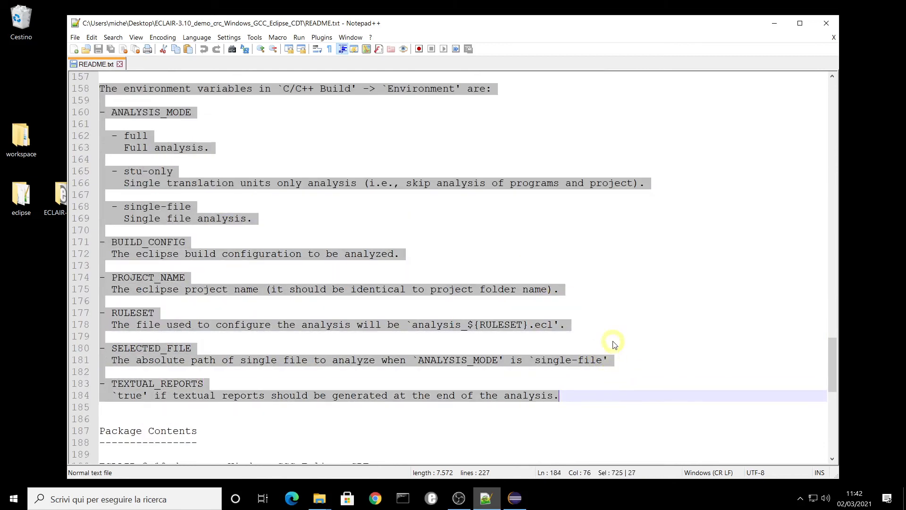